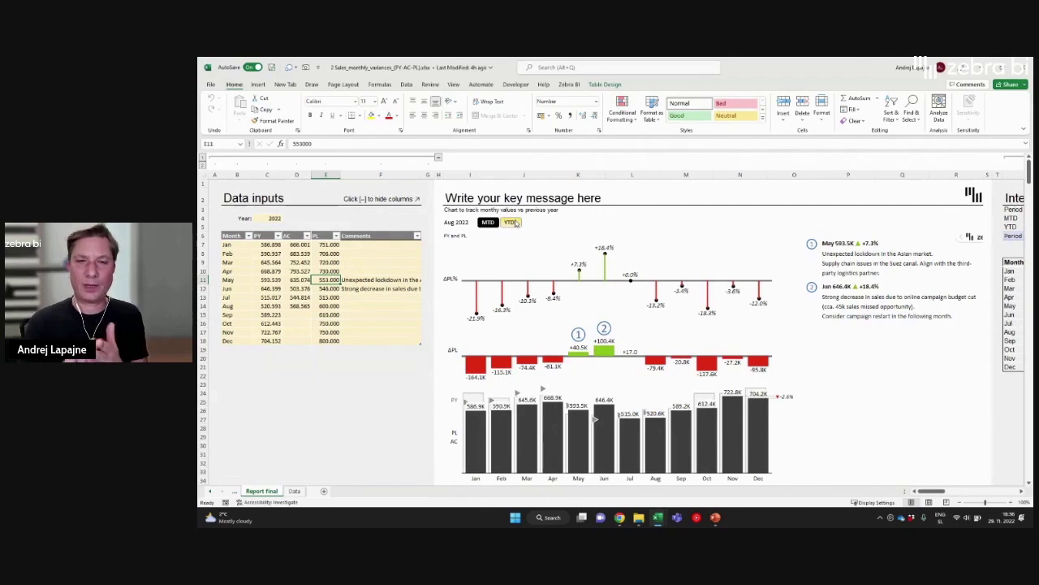
# Highlight January on the report's Zebra BI chart, then clear the highlight
pyautogui.click(585, 231)
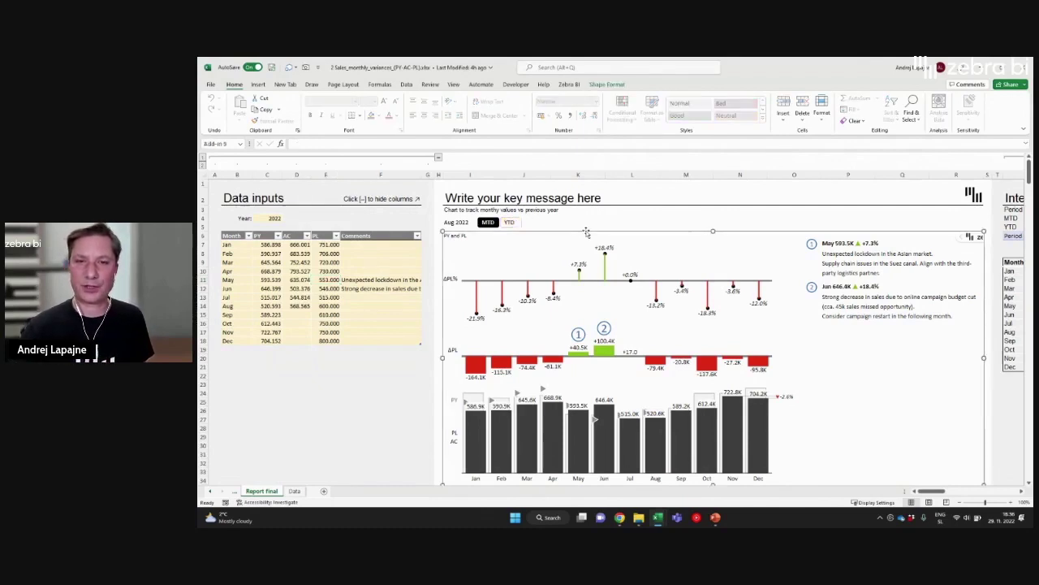
pyautogui.click(460, 396)
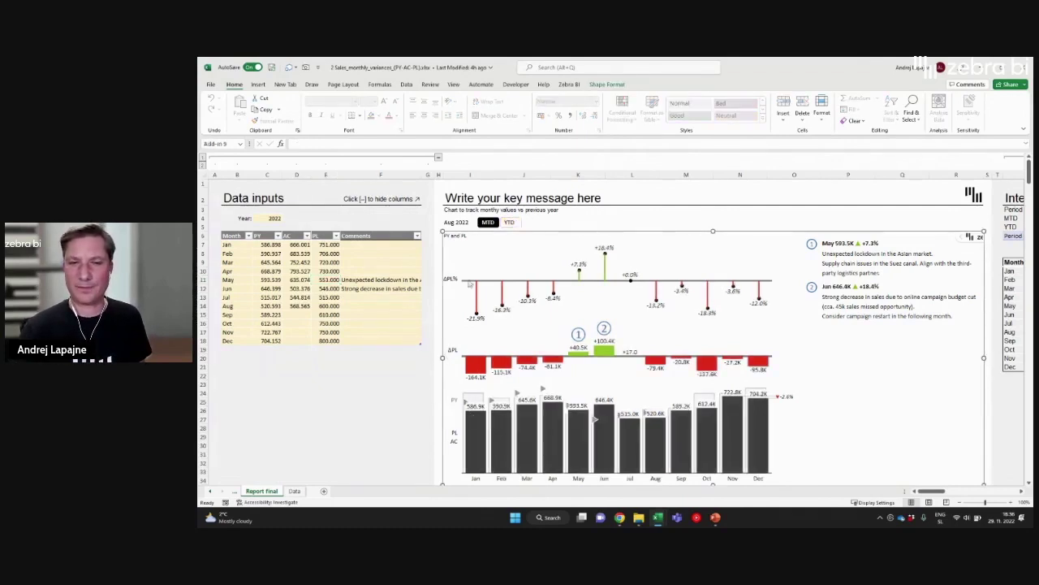
pyautogui.click(552, 218)
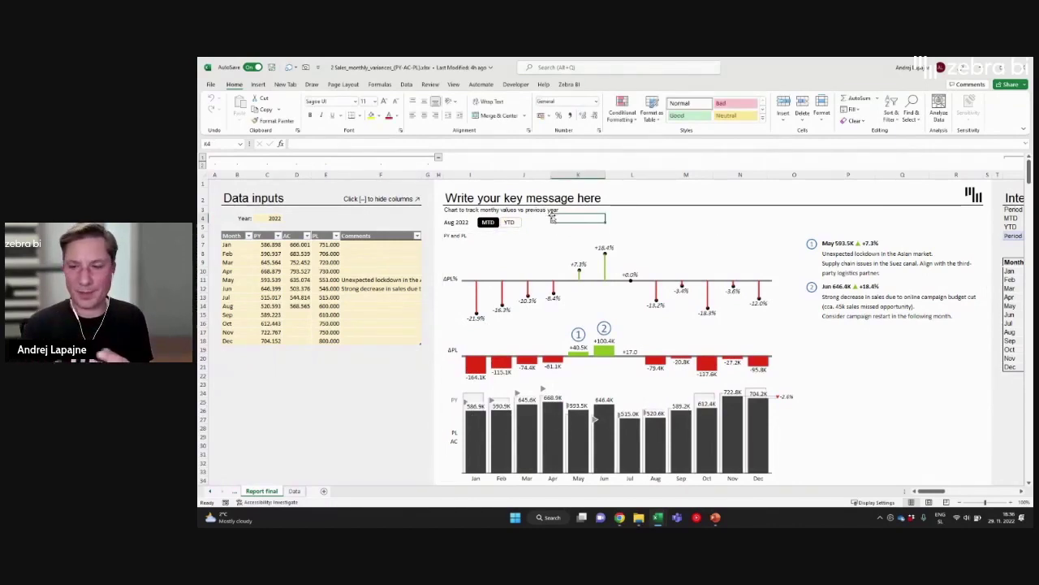
# Toggle the report charts between MTD and YTD values, ending back on monthly MTD
pyautogui.click(488, 221)
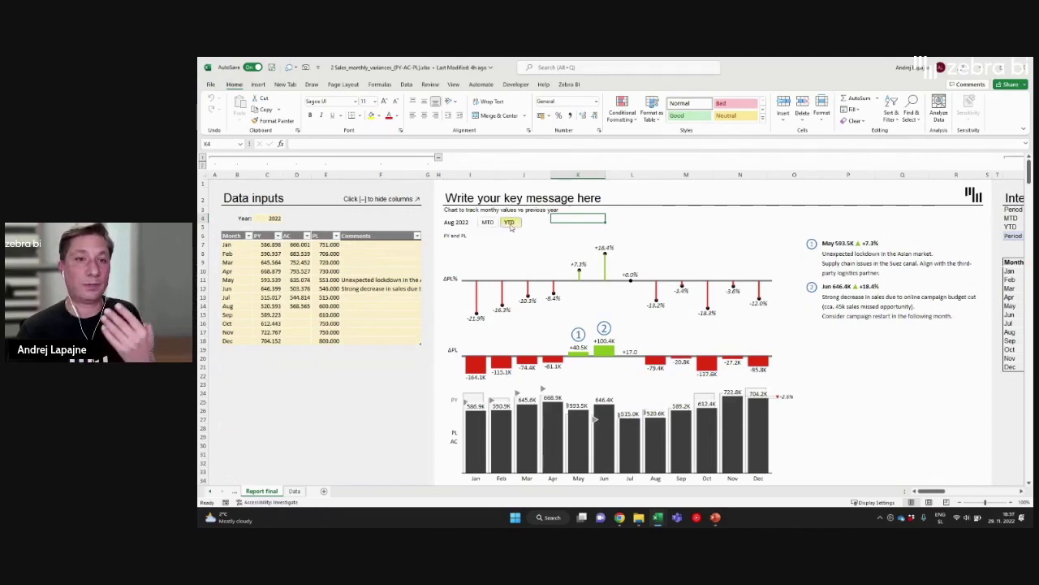
pyautogui.click(510, 224)
pyautogui.click(510, 225)
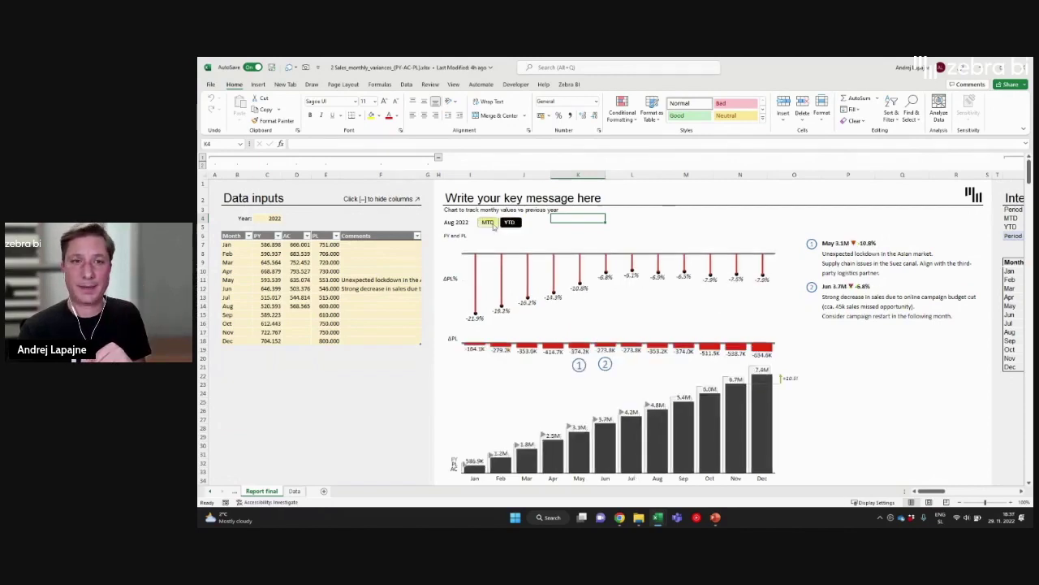
pyautogui.click(510, 224)
pyautogui.click(510, 224)
pyautogui.click(510, 225)
pyautogui.click(510, 224)
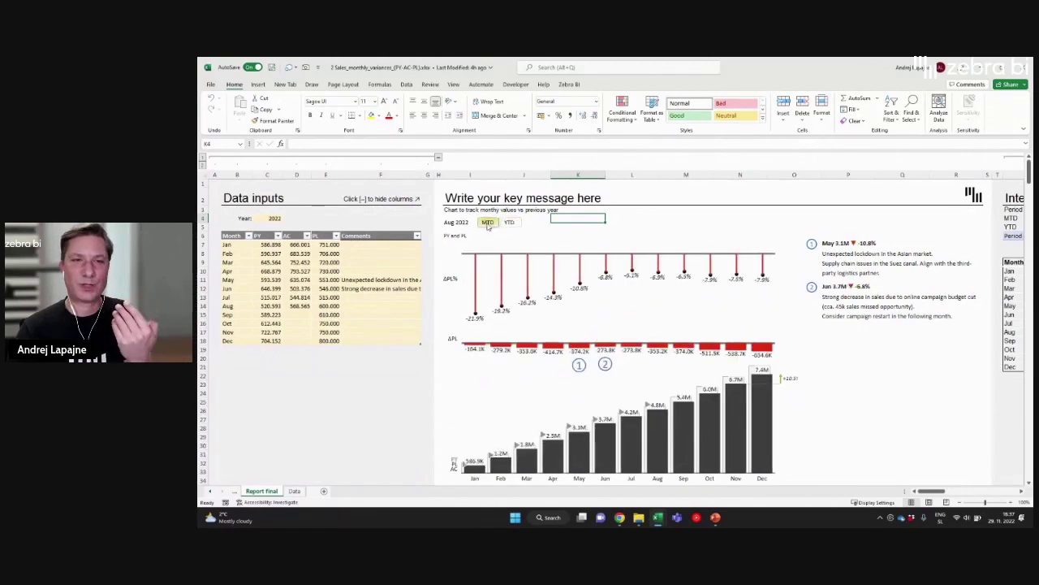
pyautogui.click(509, 226)
pyautogui.click(491, 224)
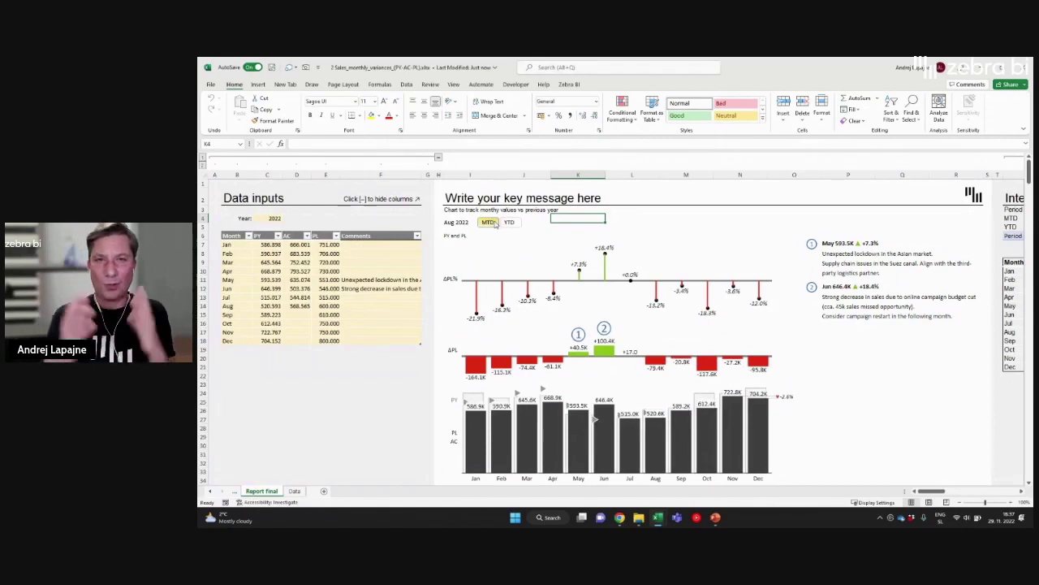
pyautogui.click(325, 314)
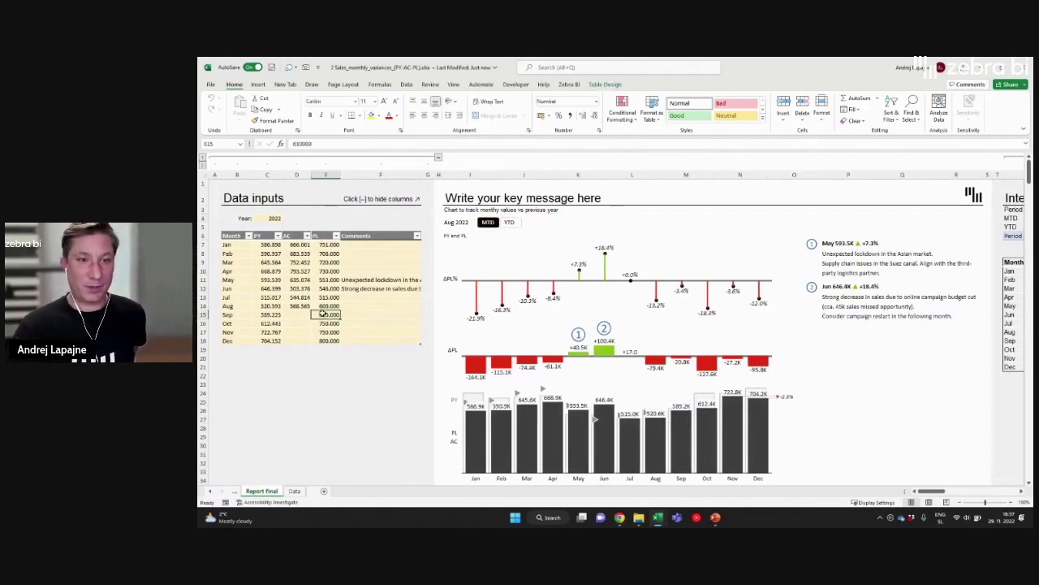
pyautogui.click(589, 232)
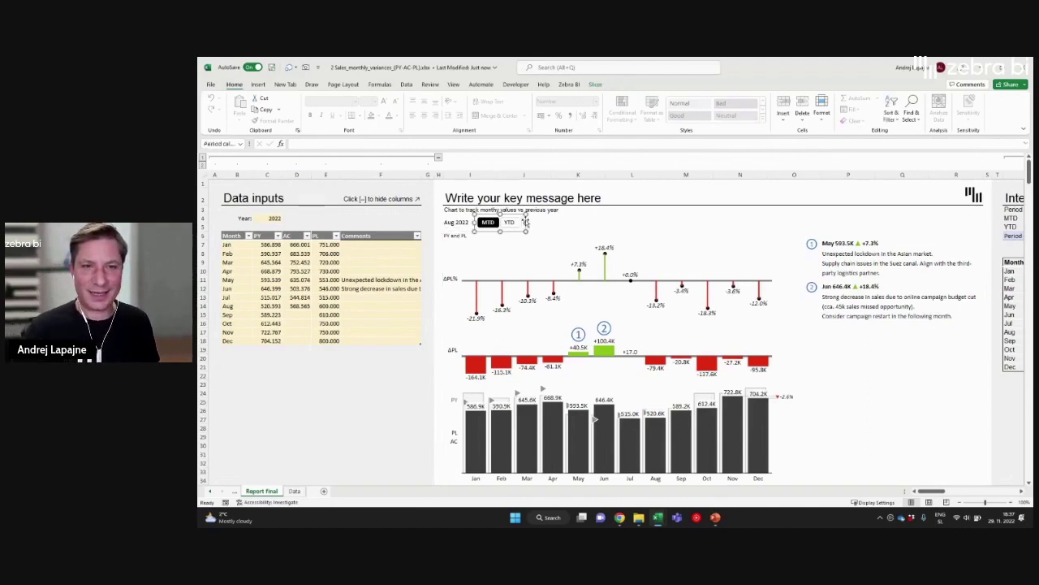
# Insert a Zebra BI chart from the Data sheet's input table via My Add-ins
pyautogui.click(294, 491)
pyautogui.moveTo(226, 256); pyautogui.dragTo(420, 355)
pyautogui.click(257, 84)
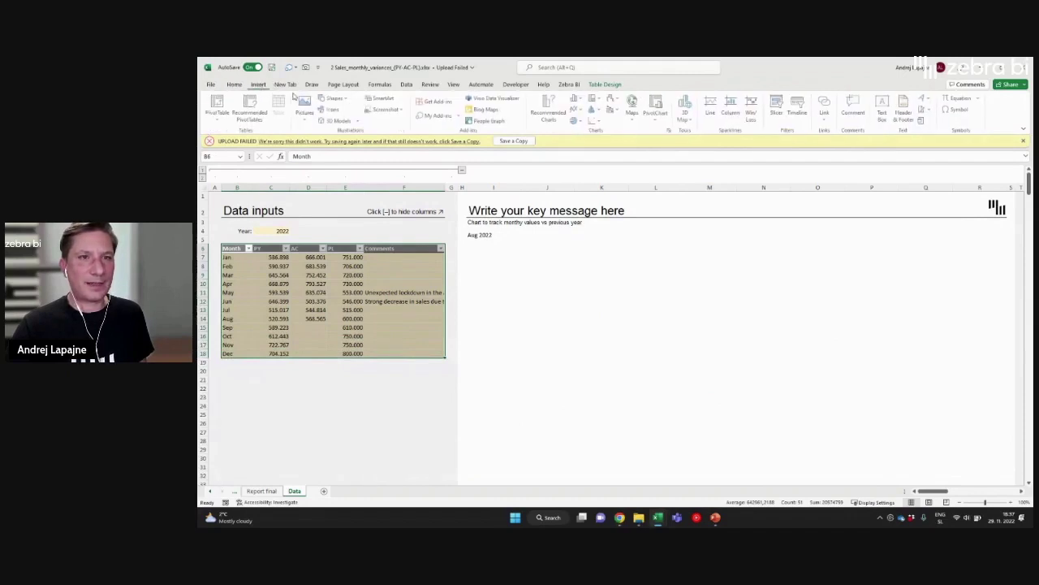
pyautogui.click(460, 119)
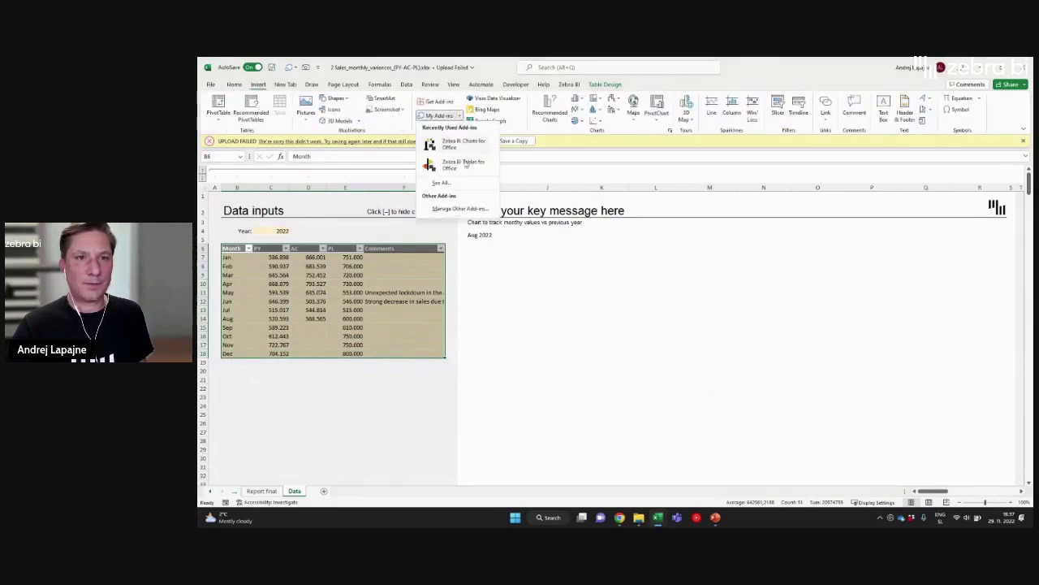
pyautogui.click(479, 146)
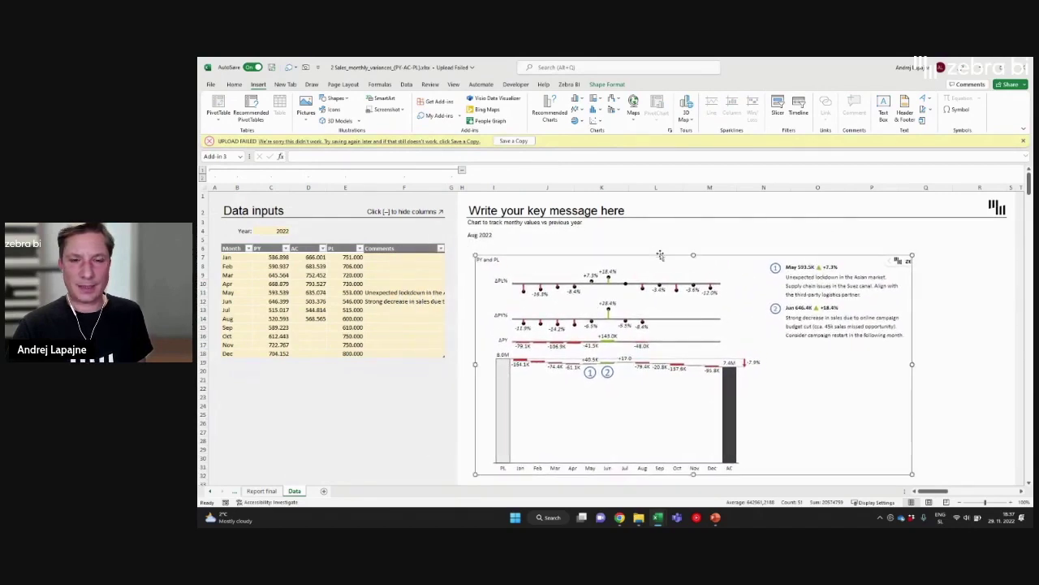
pyautogui.click(506, 246)
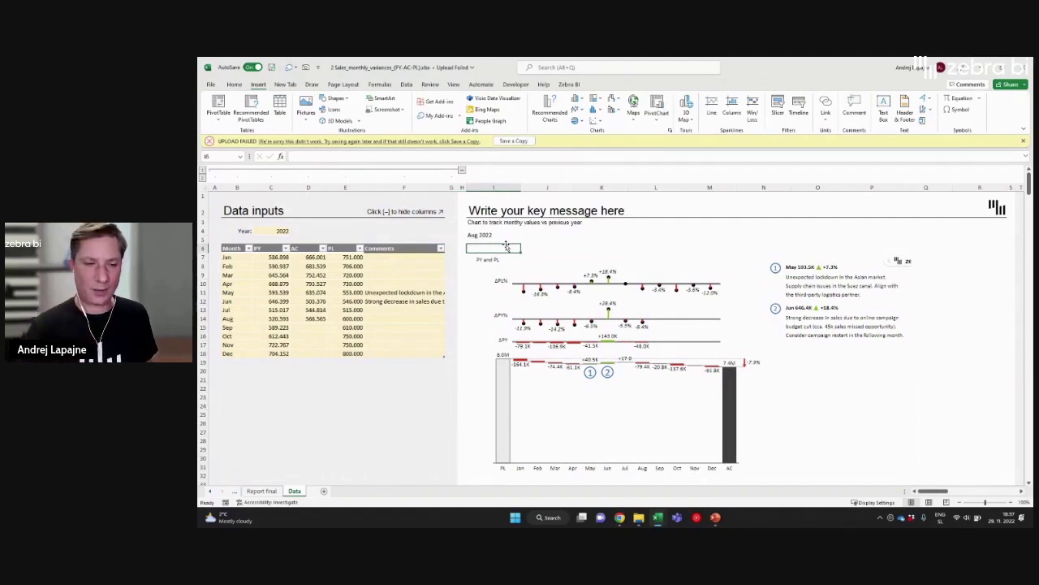
# Inspect the report's MTD/YTD slicer, then try a Data-sheet slicer and cancel Existing Connections
pyautogui.click(262, 490)
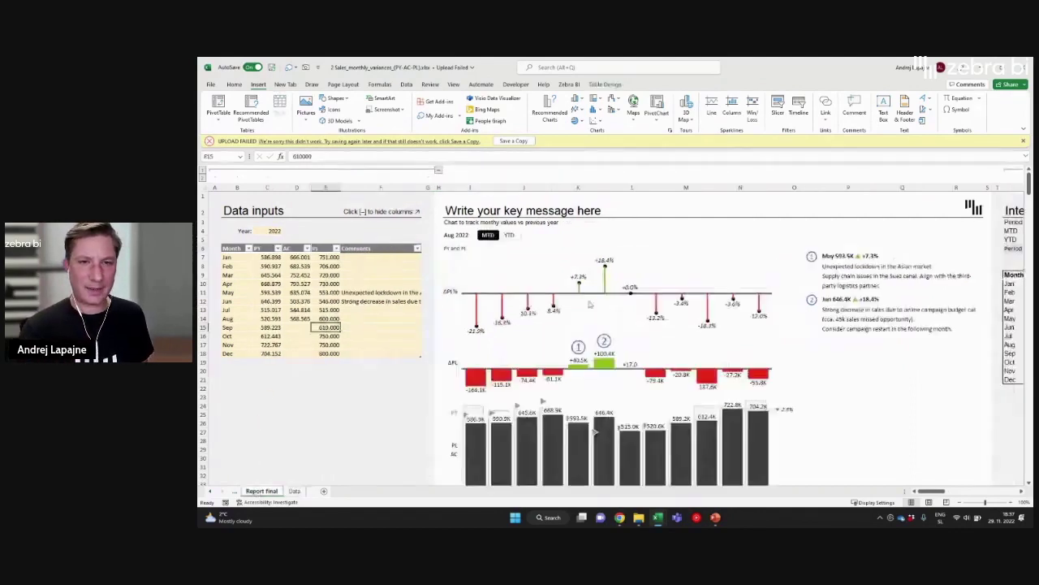
pyautogui.click(525, 235)
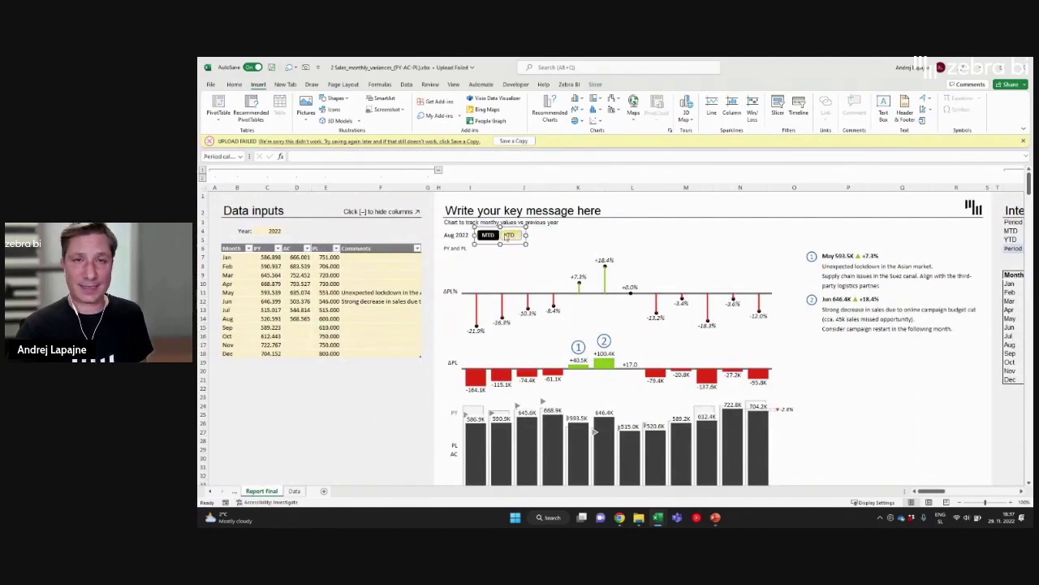
pyautogui.click(295, 492)
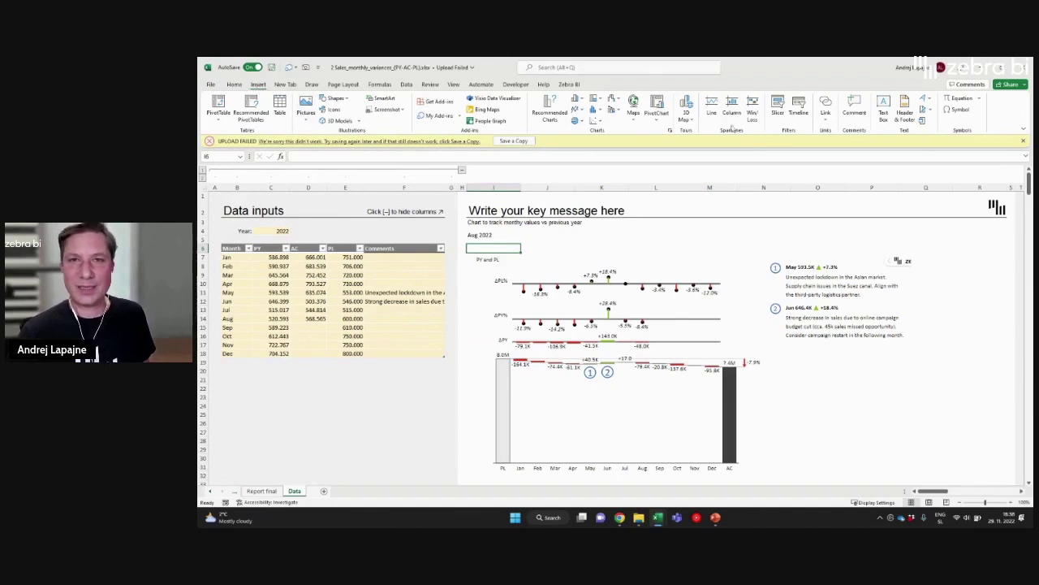
pyautogui.click(777, 106)
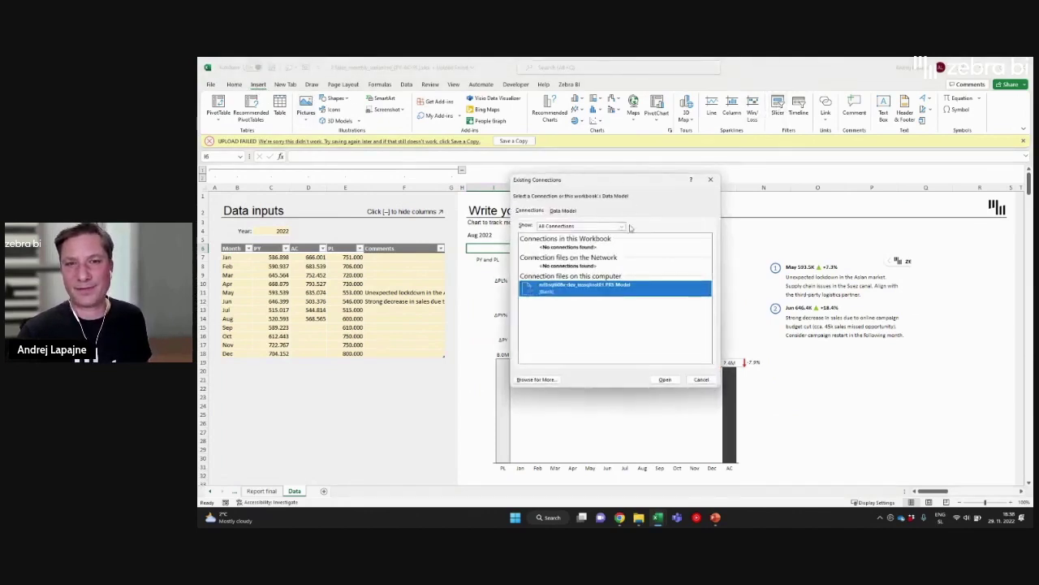
pyautogui.click(710, 179)
pyautogui.click(275, 372)
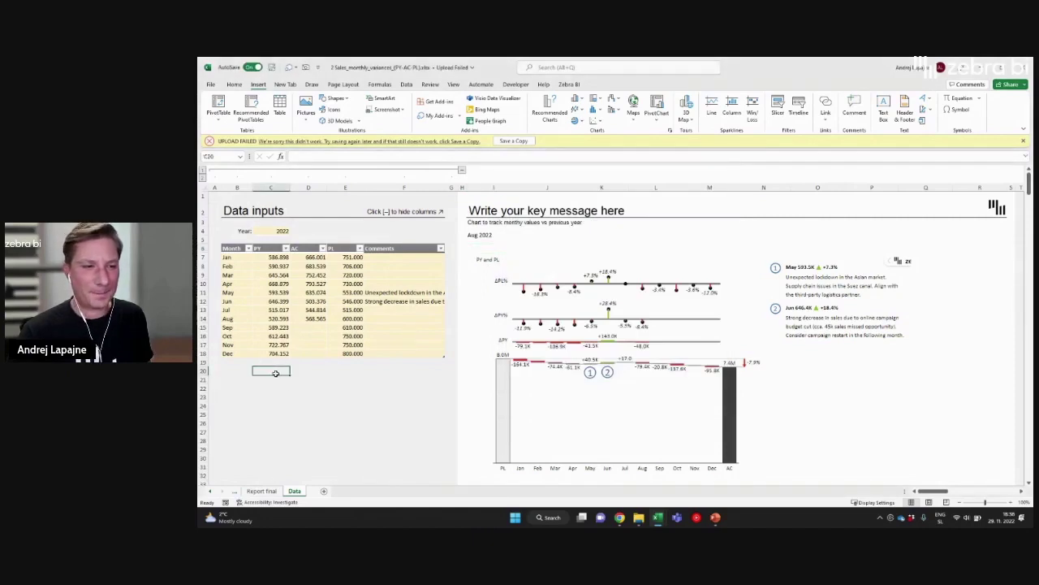
# Enter 'Period calculation', 'MTD' and 'YTD' in B20:B22 and select the list
pyautogui.press('Left')
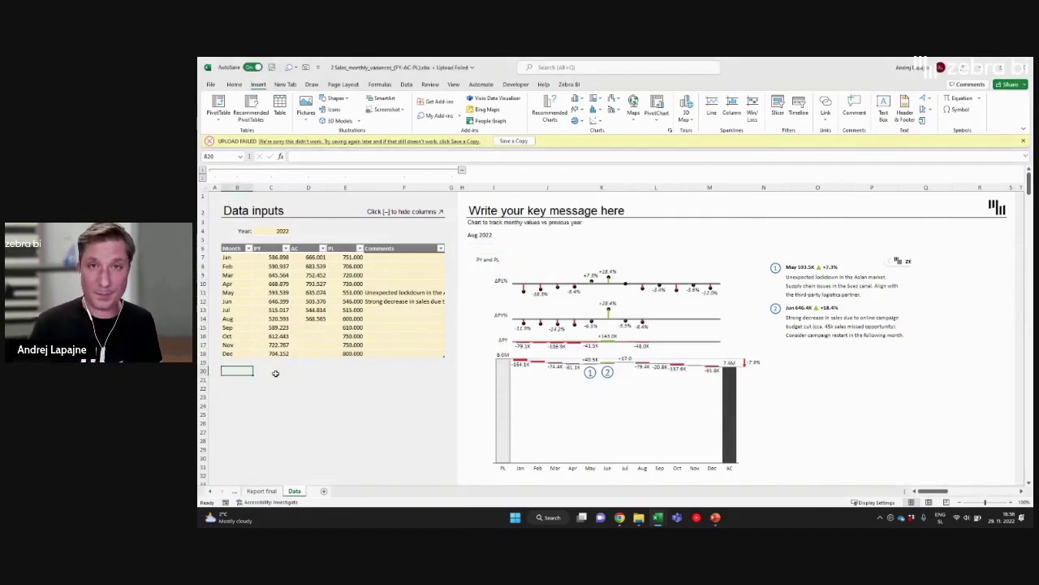
pyautogui.write('P')
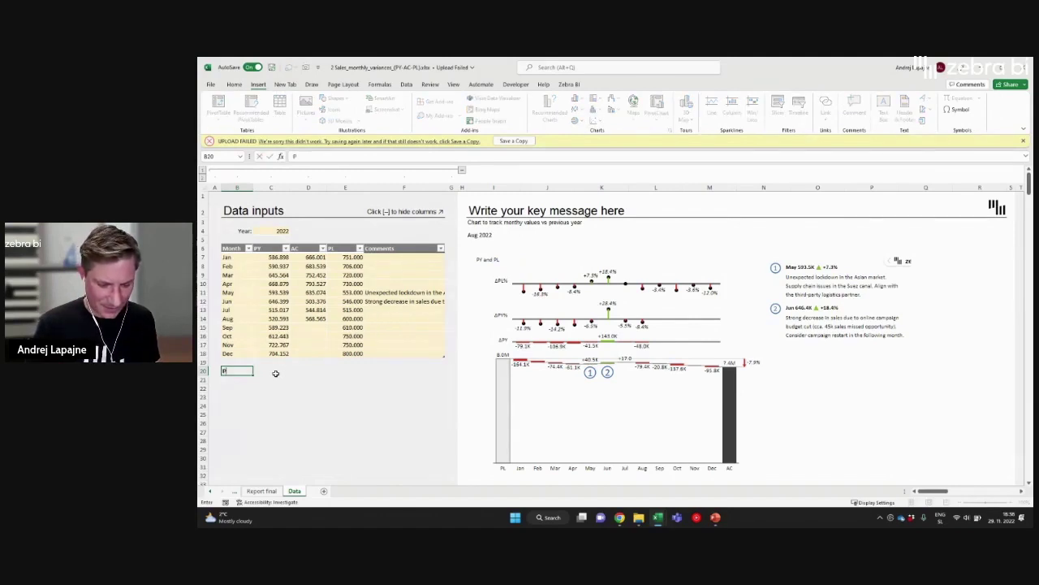
pyautogui.write('eriod calculation')
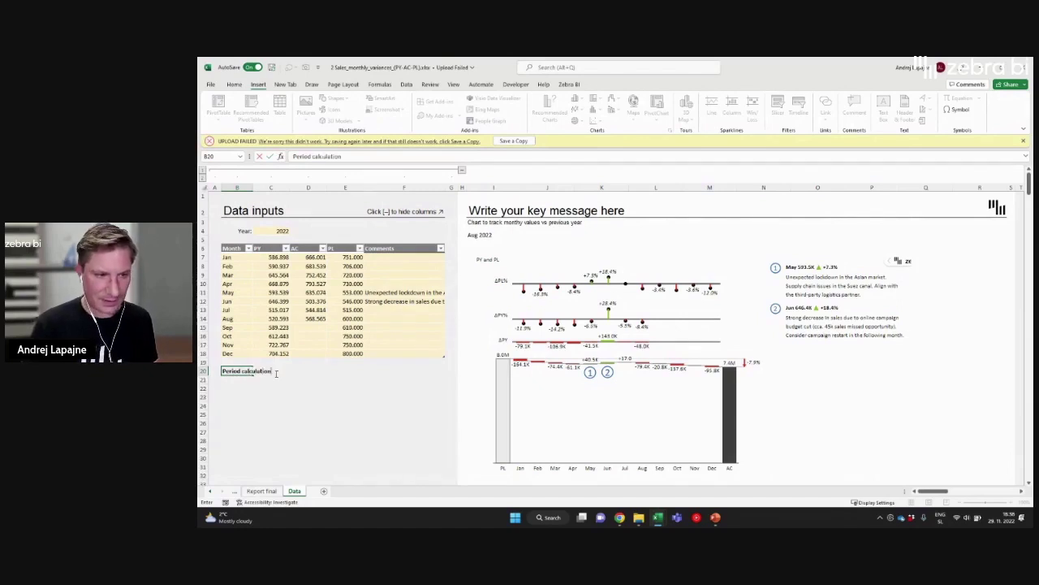
pyautogui.press('Return')
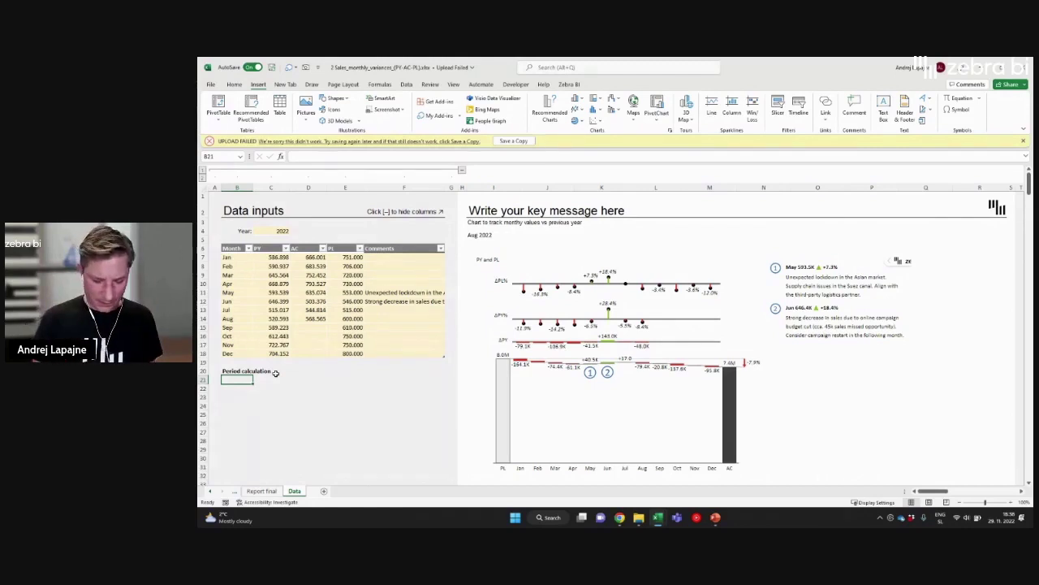
pyautogui.write('Mt')
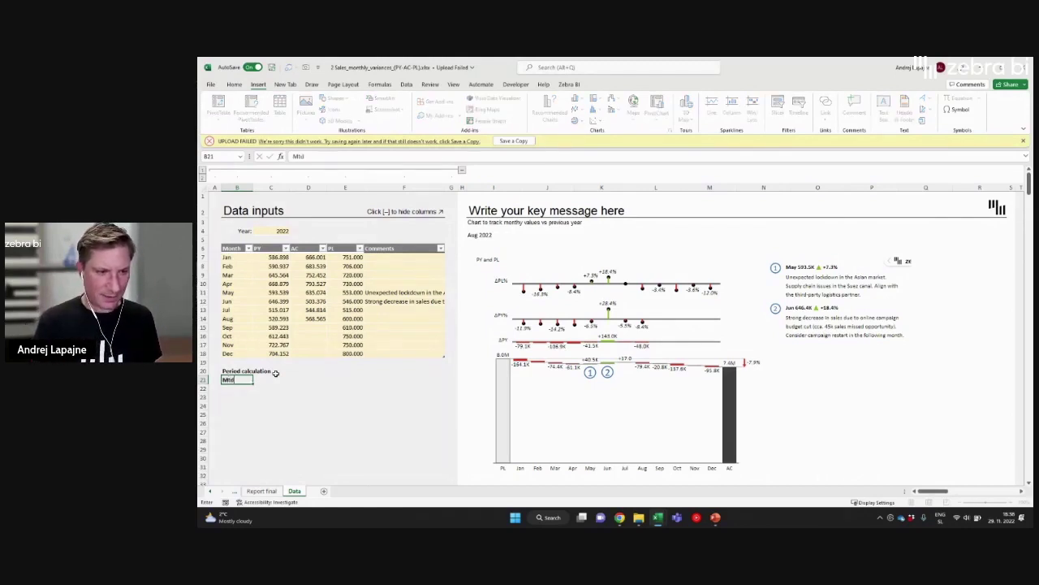
pyautogui.write('D')
pyautogui.press('Return')
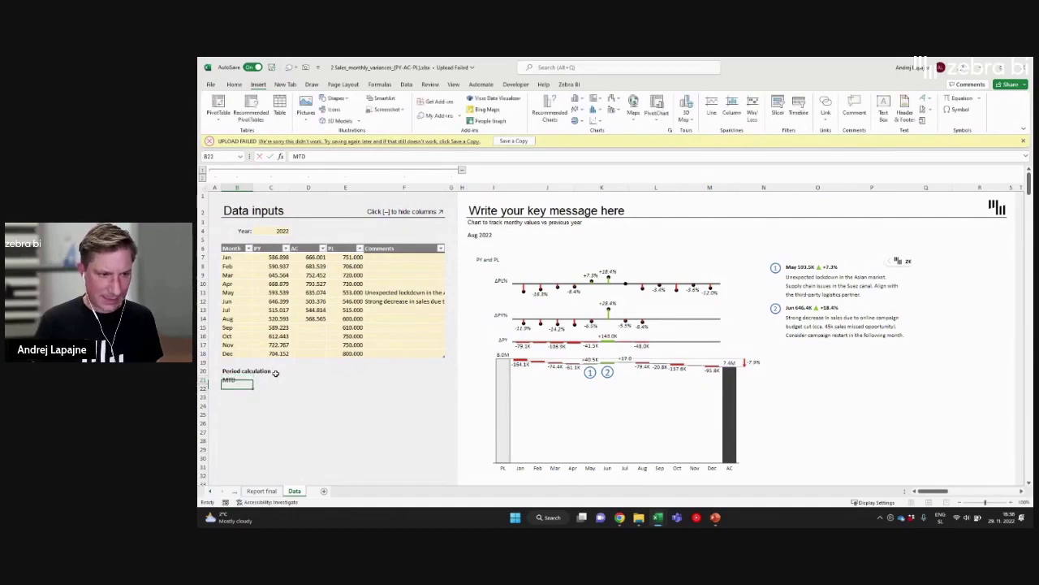
pyautogui.write('Y')
pyautogui.press('Return')
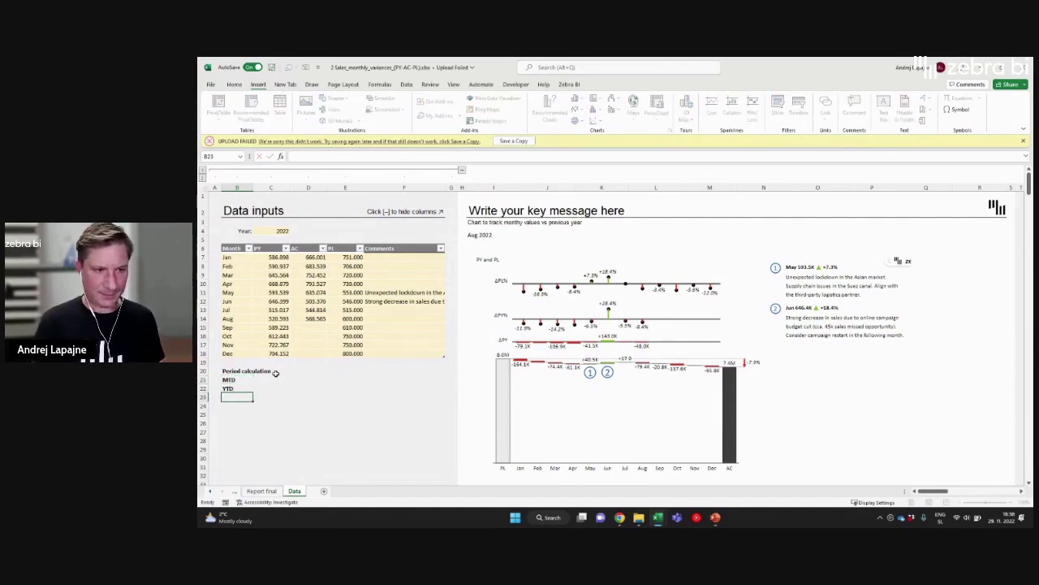
pyautogui.press('Up')
pyautogui.press('Up')
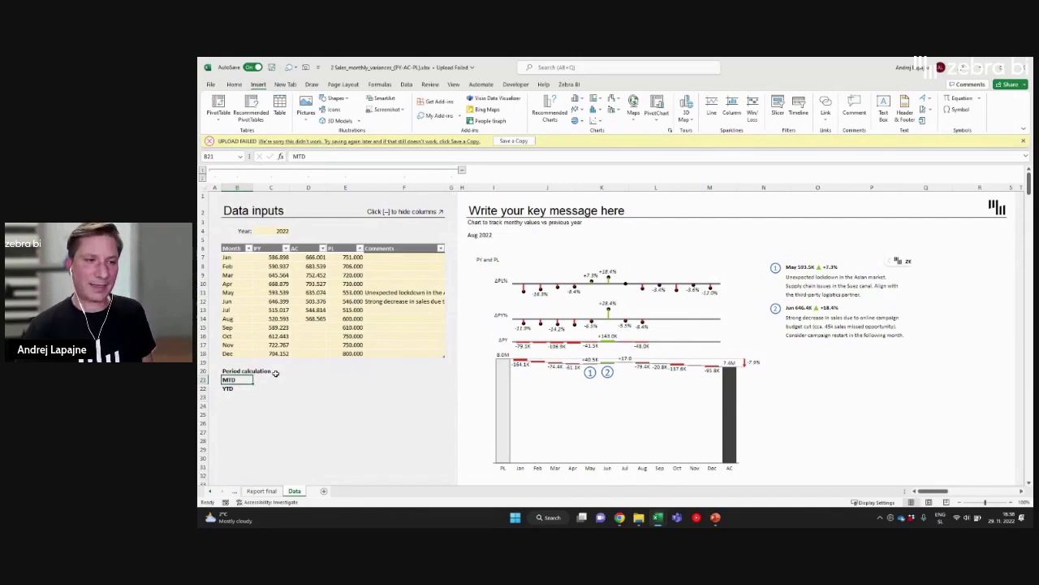
pyautogui.moveTo(236, 372); pyautogui.dragTo(236, 391)
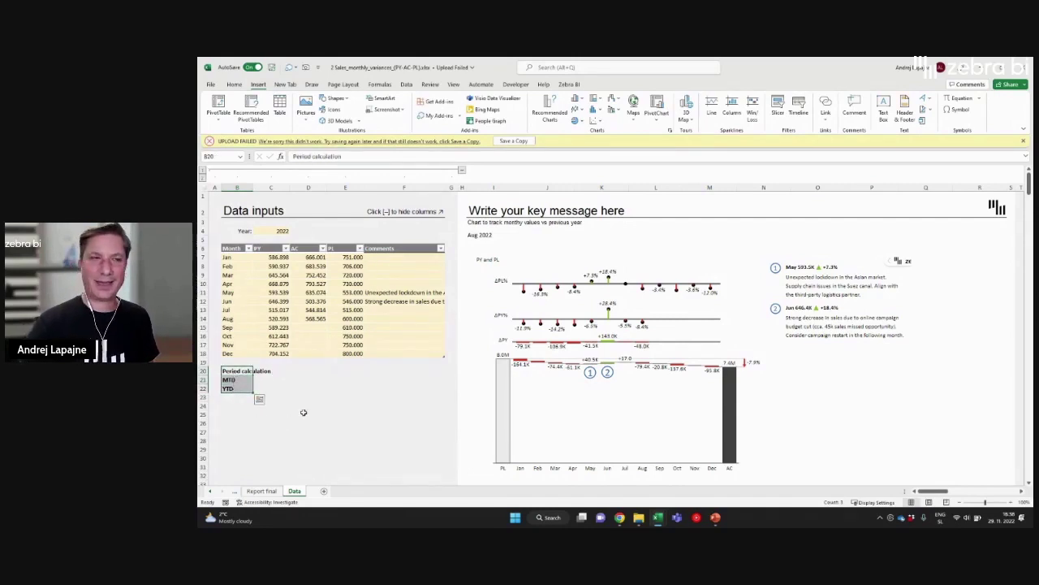
# Create a PivotTable from B20:B22 on the existing worksheet at D22
pyautogui.click(217, 106)
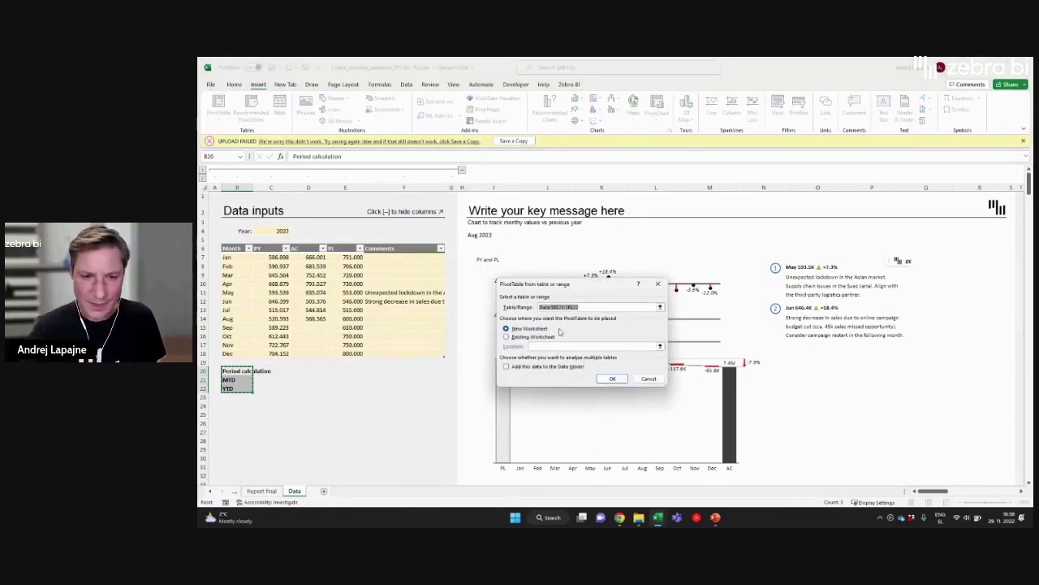
pyautogui.click(532, 337)
pyautogui.click(296, 388)
pyautogui.click(614, 379)
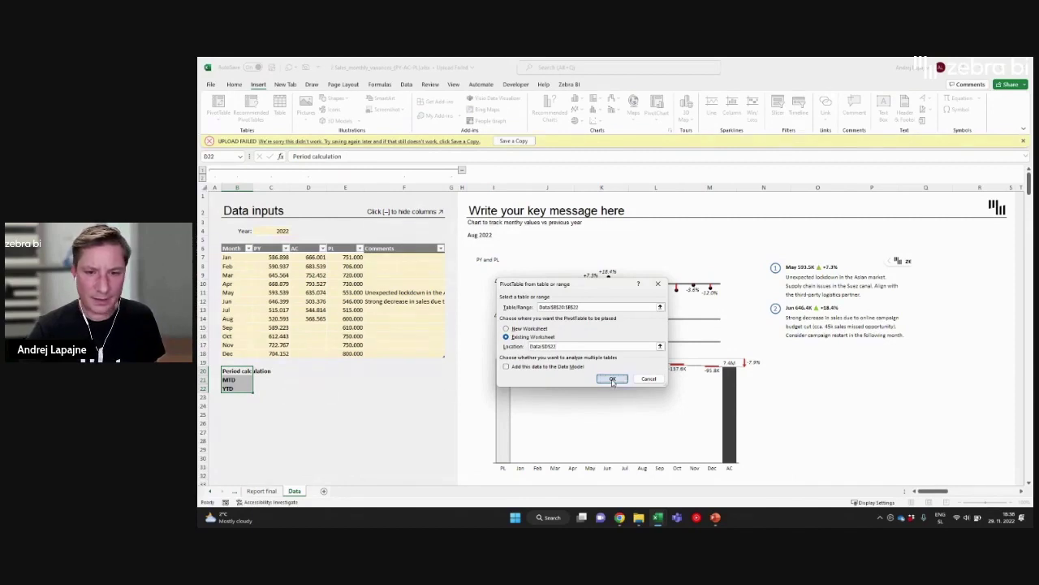
# Add Period calculation to the pivot's Filters and pick MTD in its filter
pyautogui.rightClick(311, 389)
pyautogui.click(344, 462)
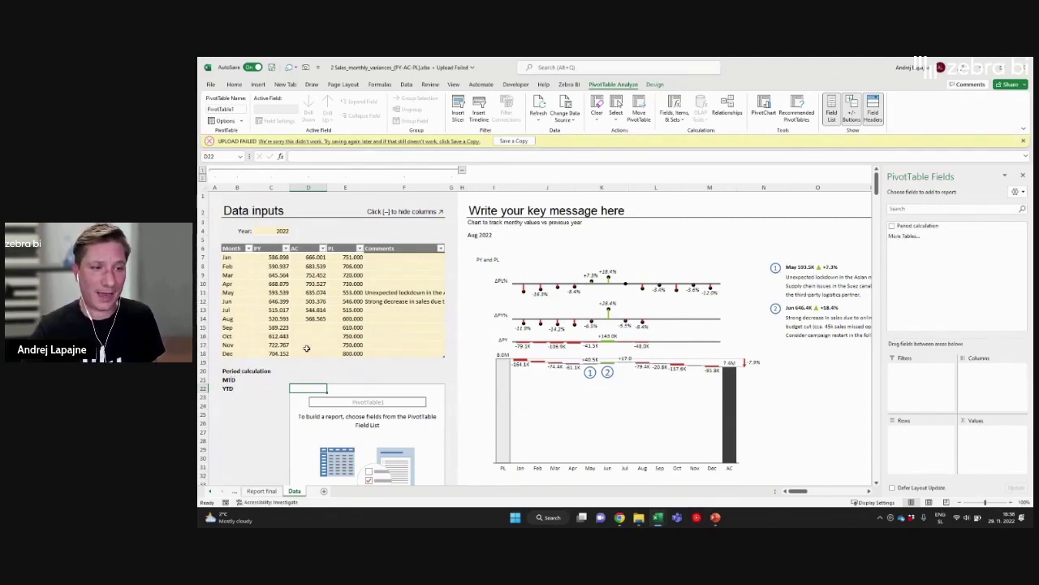
pyautogui.moveTo(916, 229); pyautogui.dragTo(923, 377)
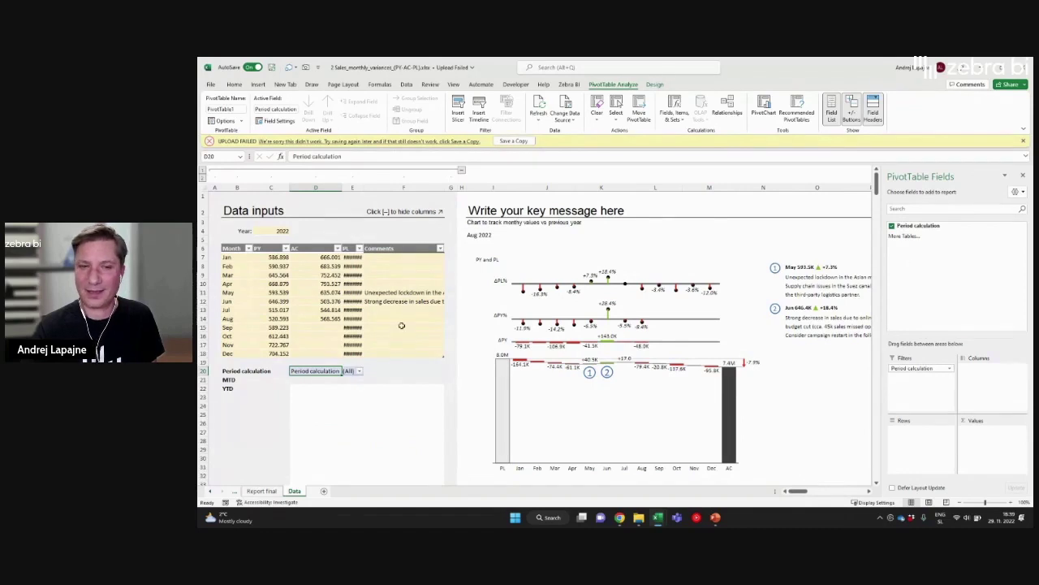
pyautogui.click(361, 371)
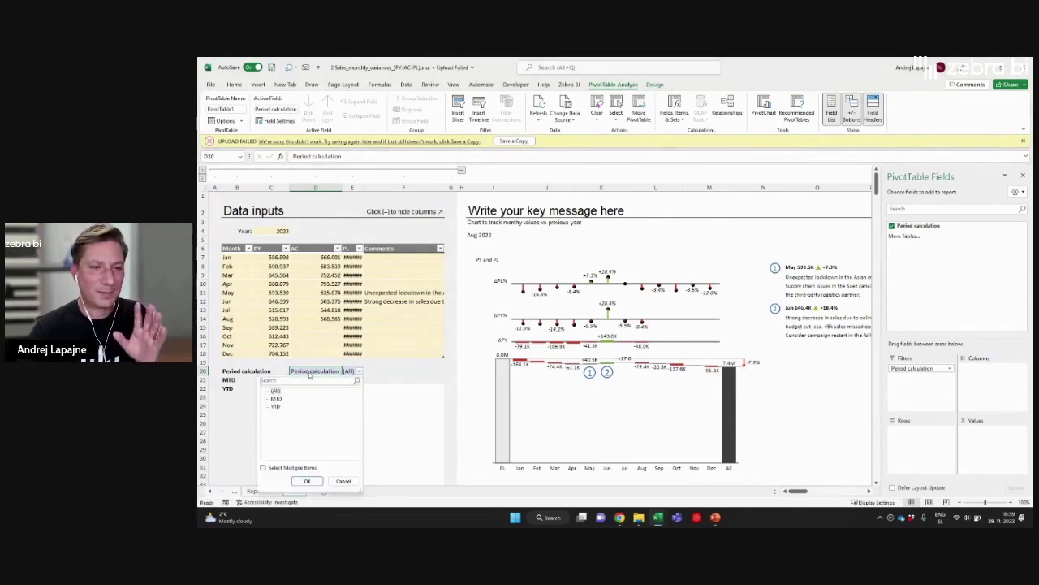
pyautogui.click(276, 399)
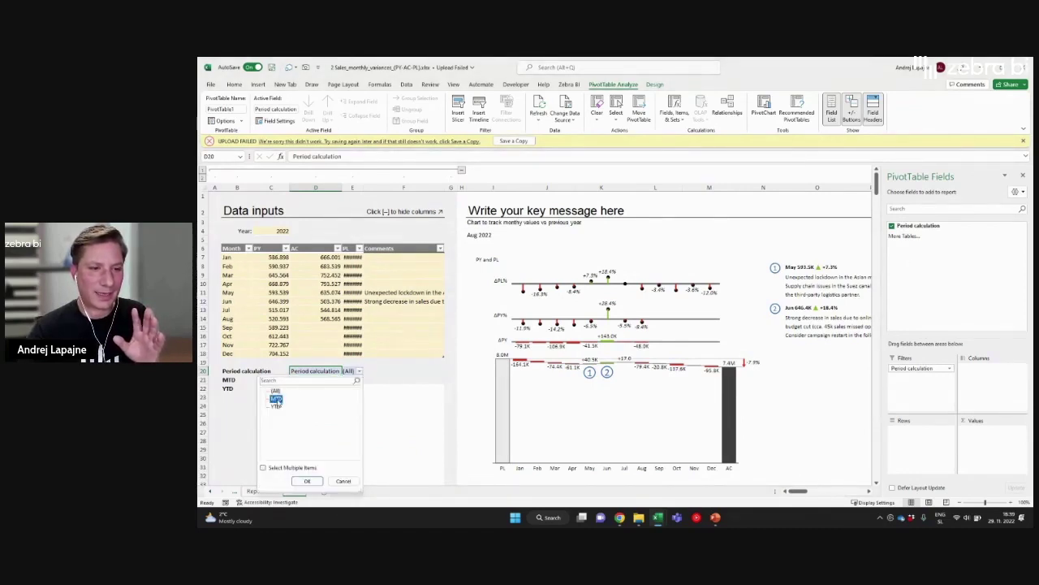
# Apply MTD, then YTD, in the pivot's Period calculation filter, leaving it on YTD
pyautogui.click(307, 481)
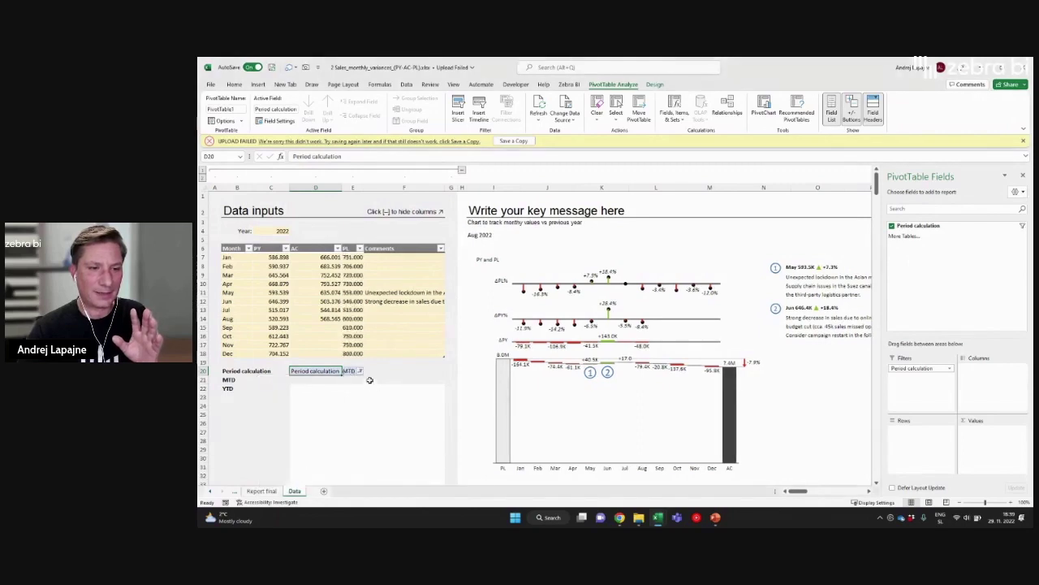
pyautogui.click(355, 370)
pyautogui.click(276, 407)
pyautogui.click(312, 481)
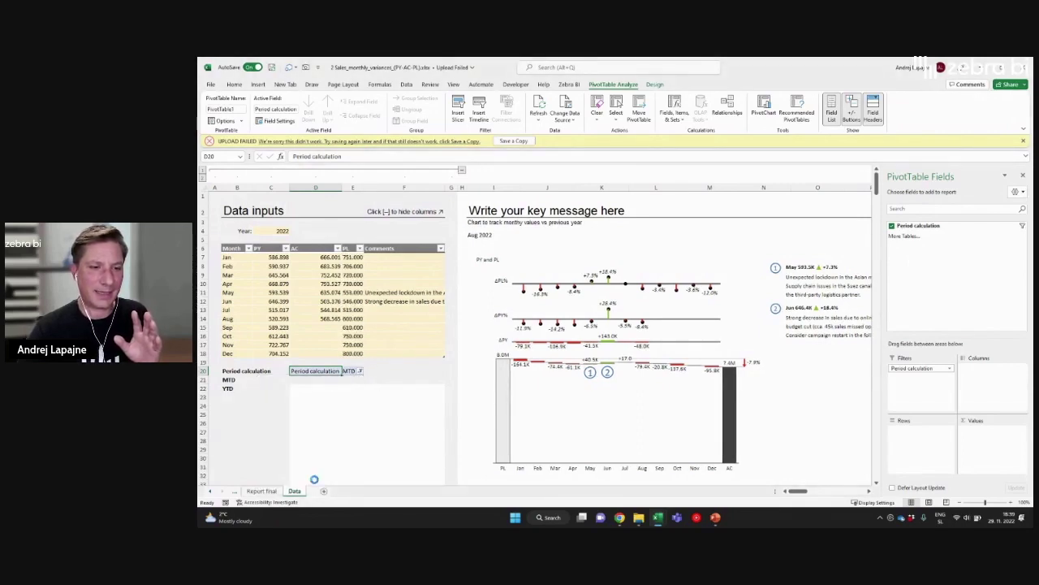
pyautogui.click(357, 371)
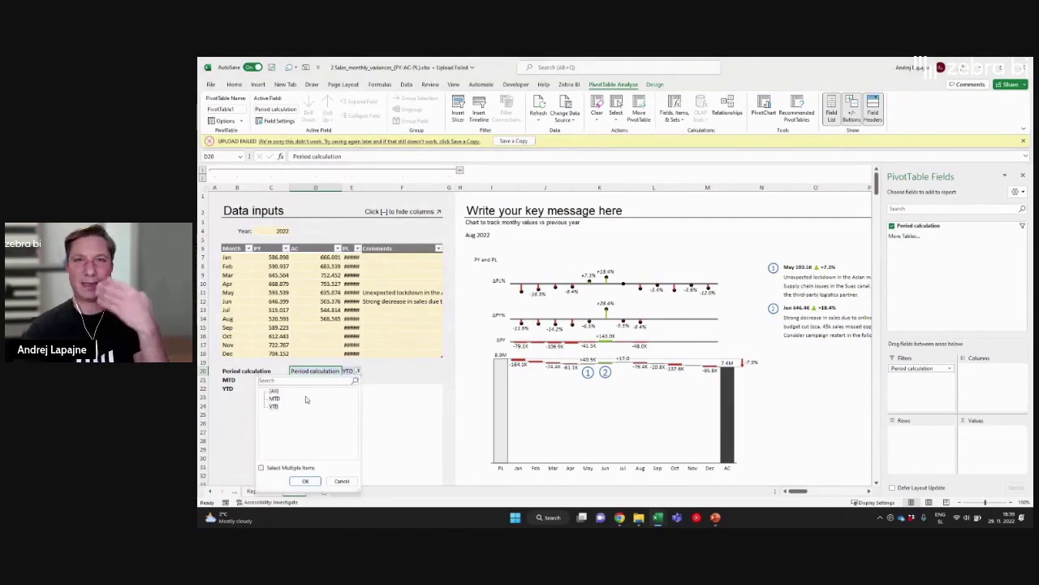
pyautogui.click(383, 369)
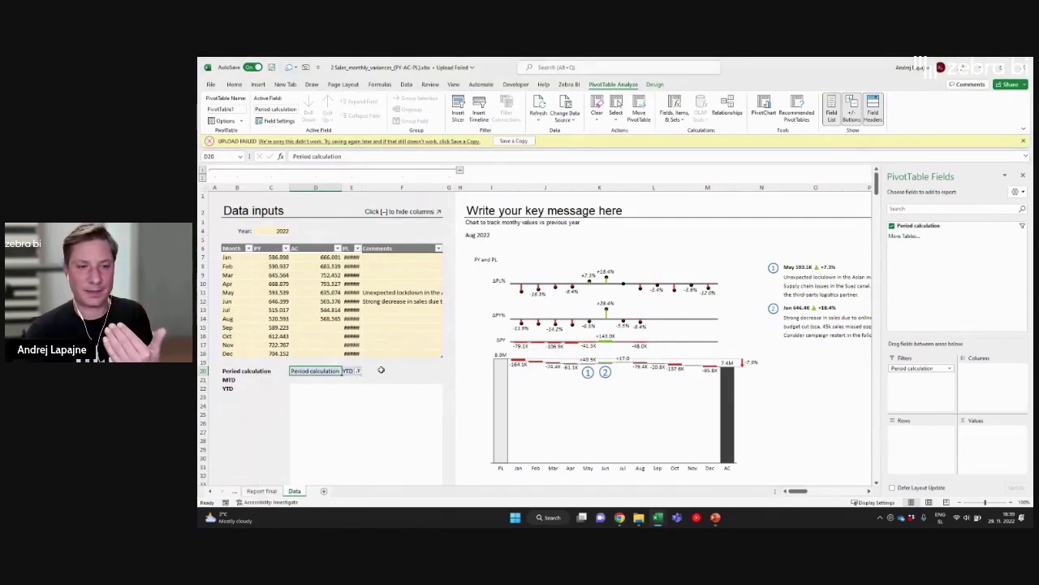
pyautogui.click(347, 370)
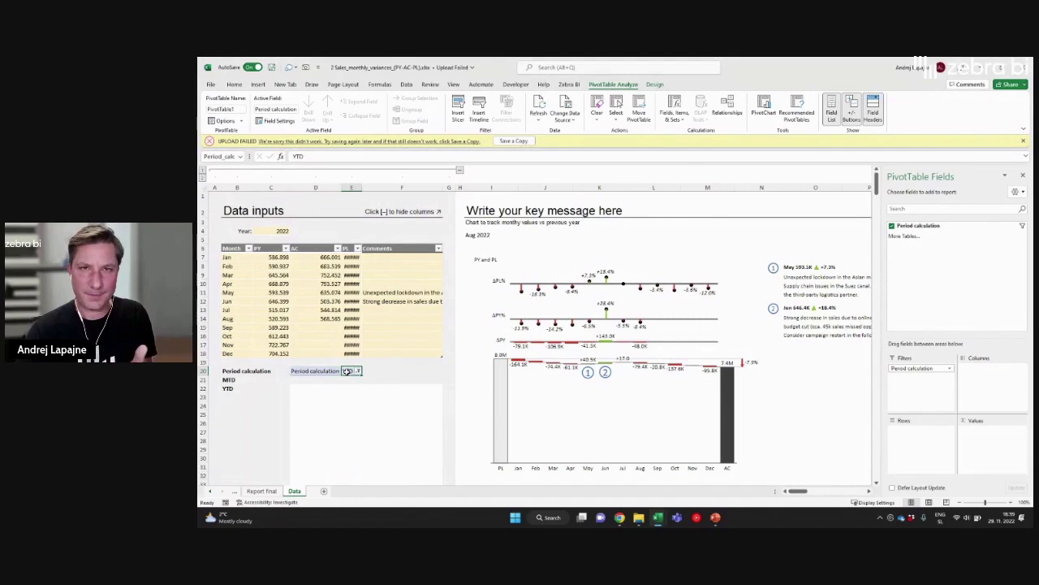
pyautogui.rightClick(337, 371)
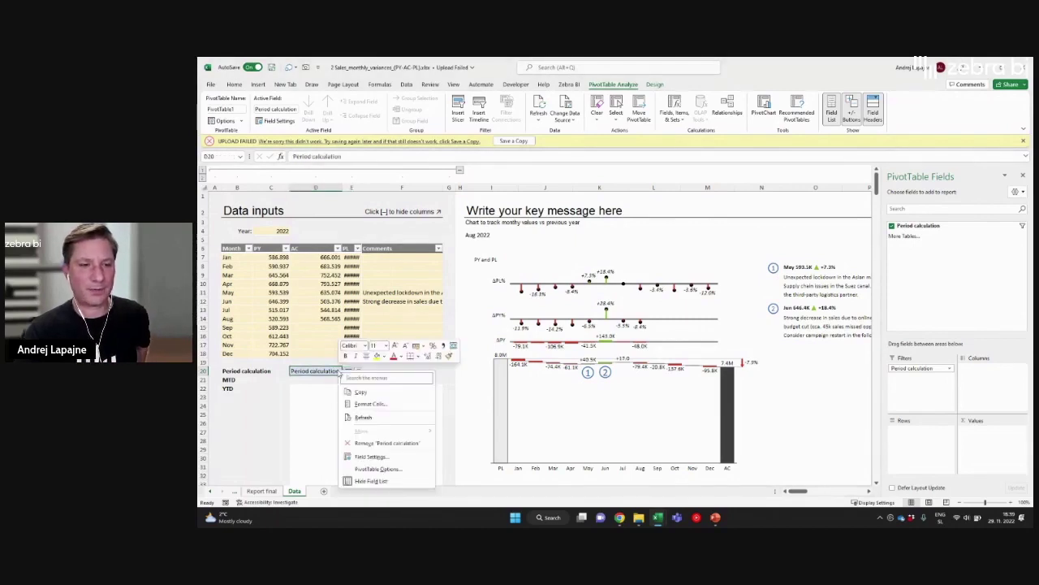
pyautogui.click(258, 84)
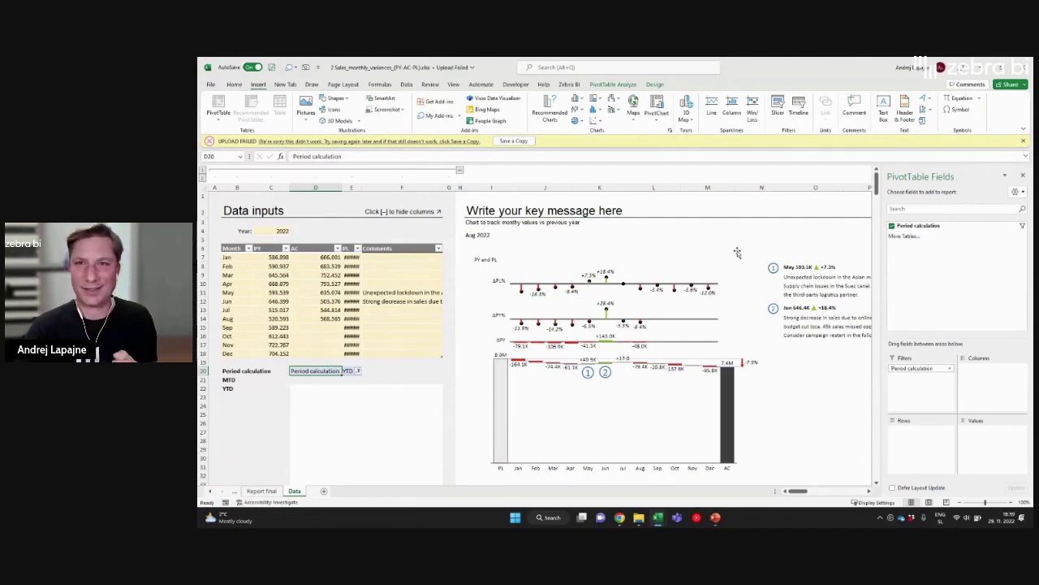
# Insert a Period calculation slicer and move it next to the data table
pyautogui.click(777, 107)
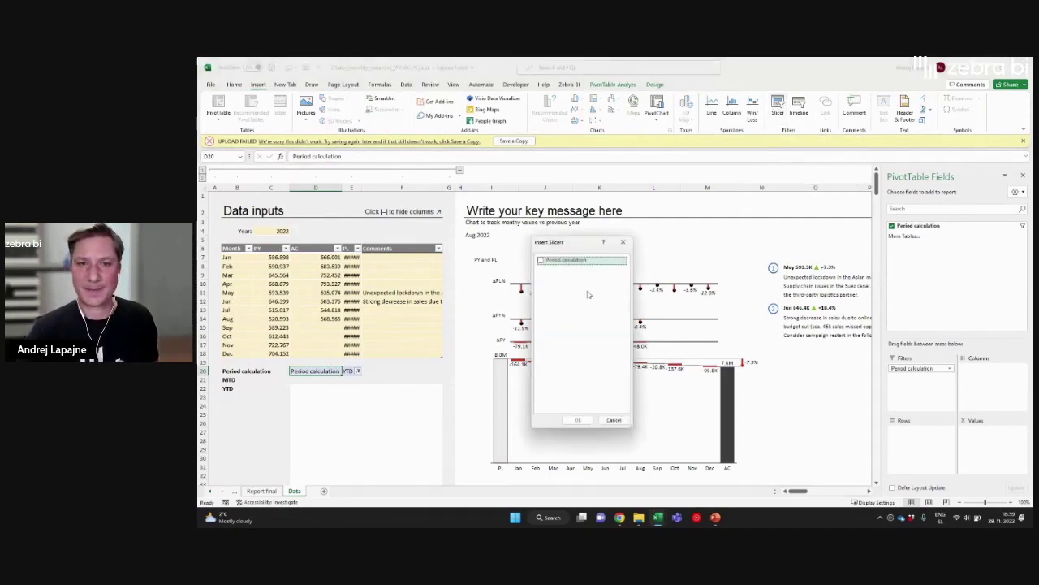
pyautogui.click(541, 261)
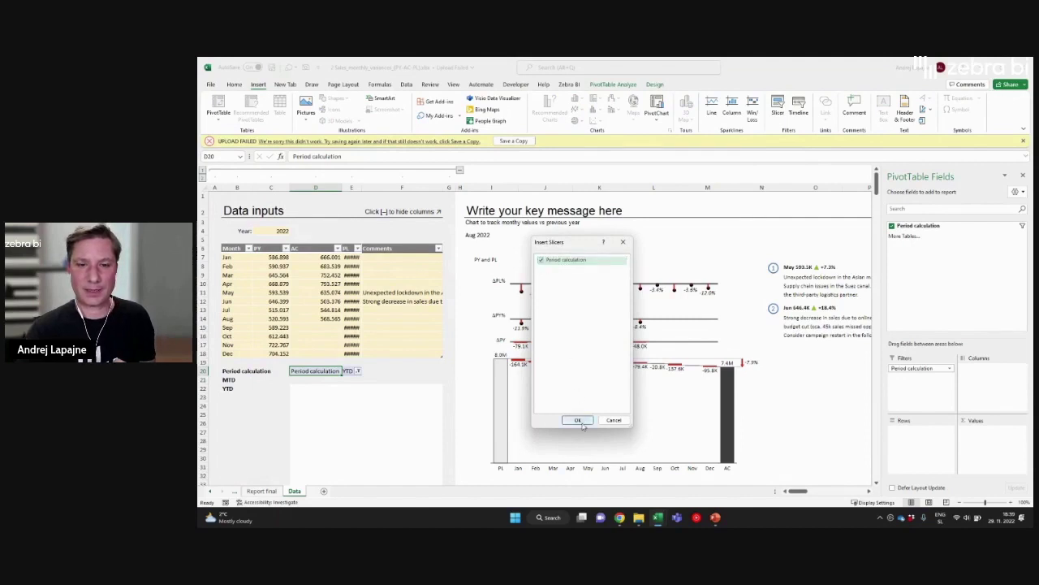
pyautogui.click(577, 420)
pyautogui.moveTo(521, 297); pyautogui.dragTo(390, 311)
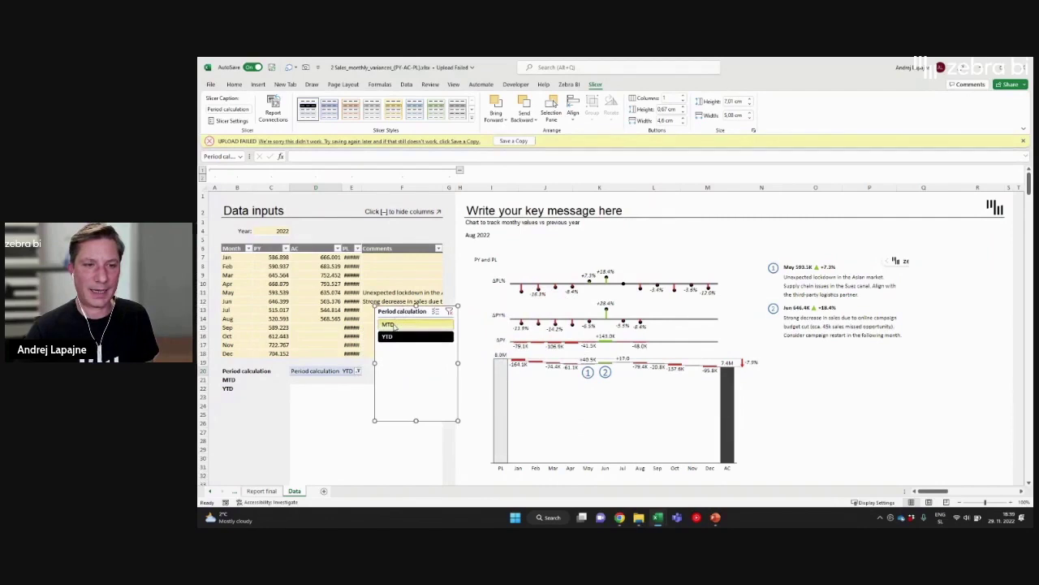
# Test the slicer's MTD and YTD buttons and confirm the pivot filter ends on YTD
pyautogui.click(396, 324)
pyautogui.click(393, 336)
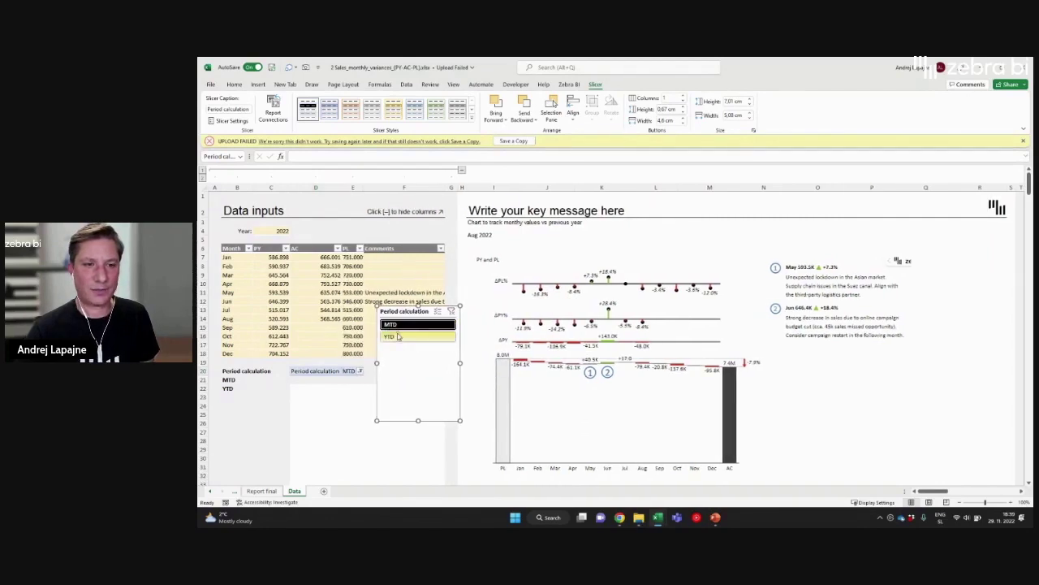
pyautogui.click(348, 371)
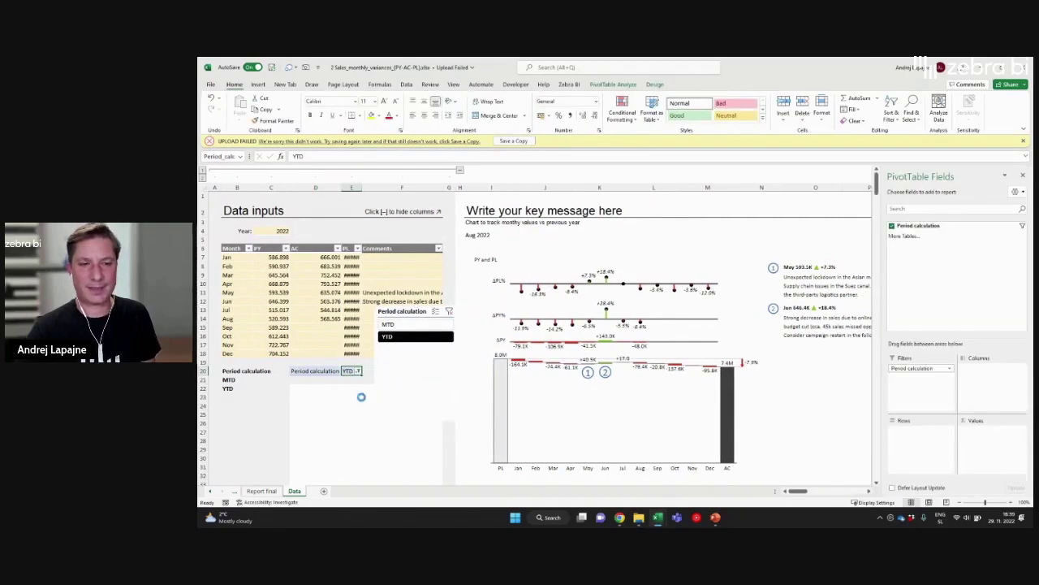
pyautogui.click(393, 324)
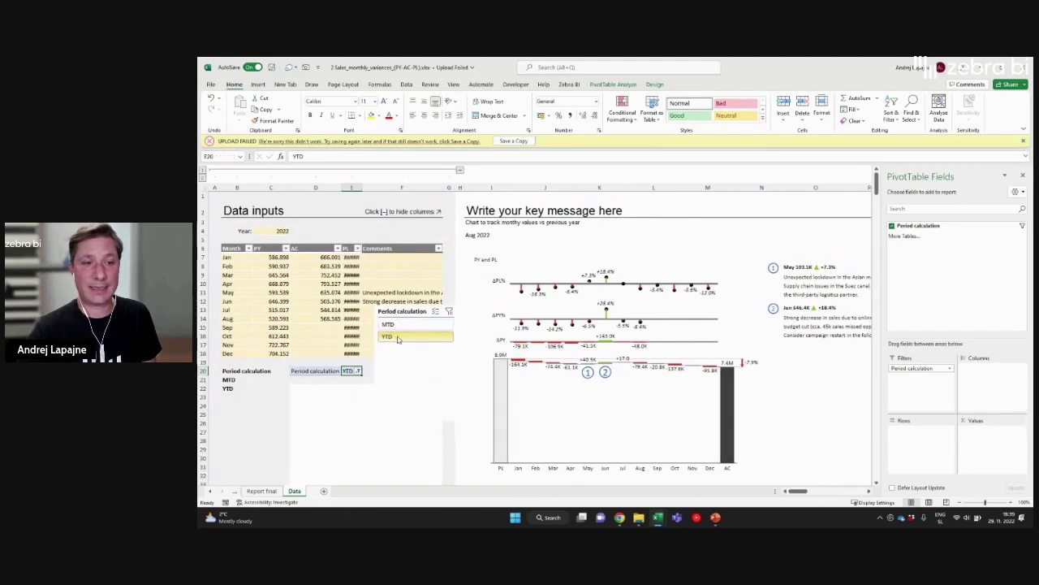
pyautogui.click(393, 336)
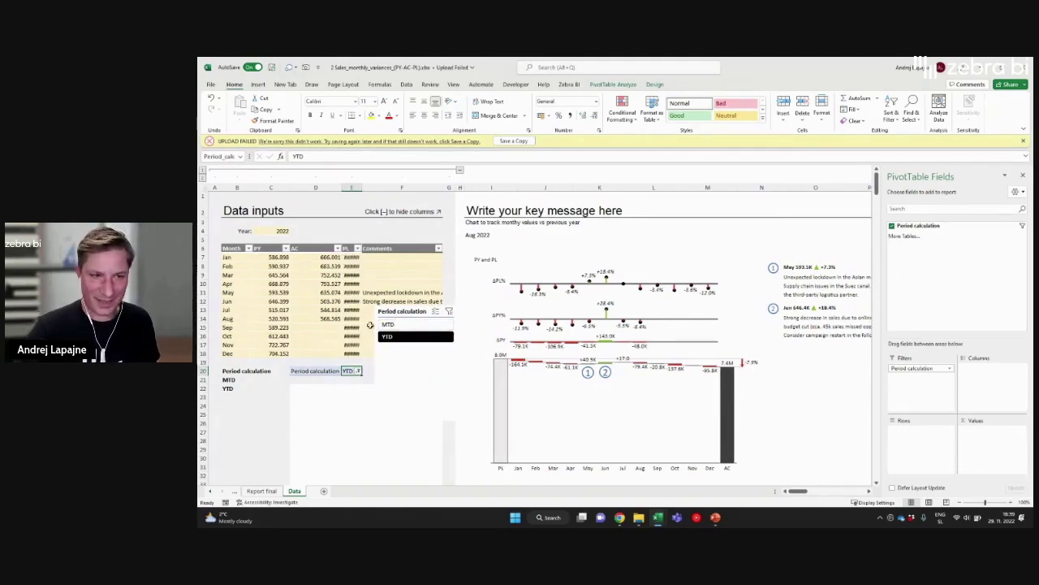
pyautogui.moveTo(242, 256); pyautogui.dragTo(403, 355)
pyautogui.click(333, 301)
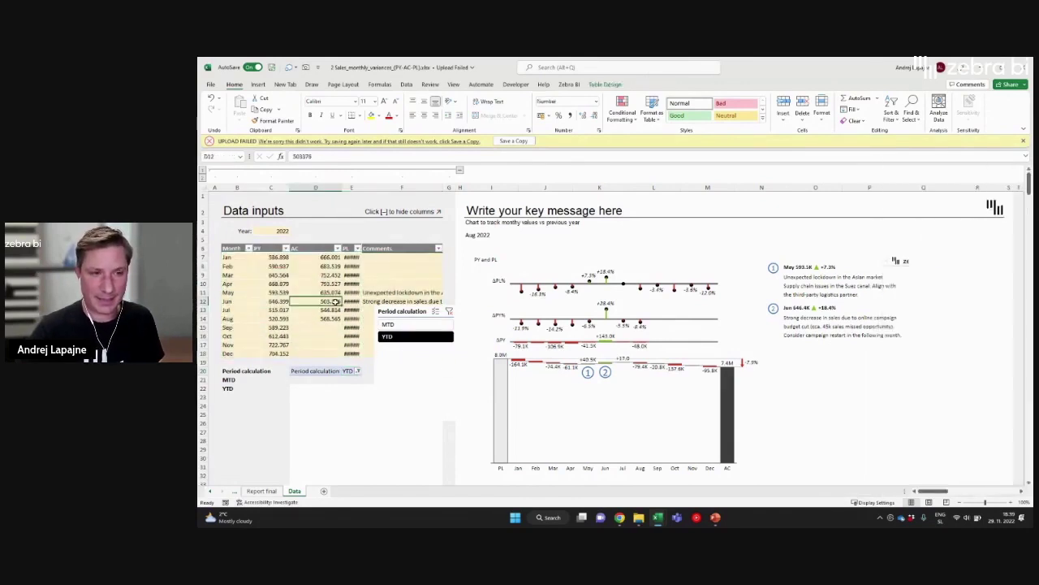
pyautogui.click(352, 370)
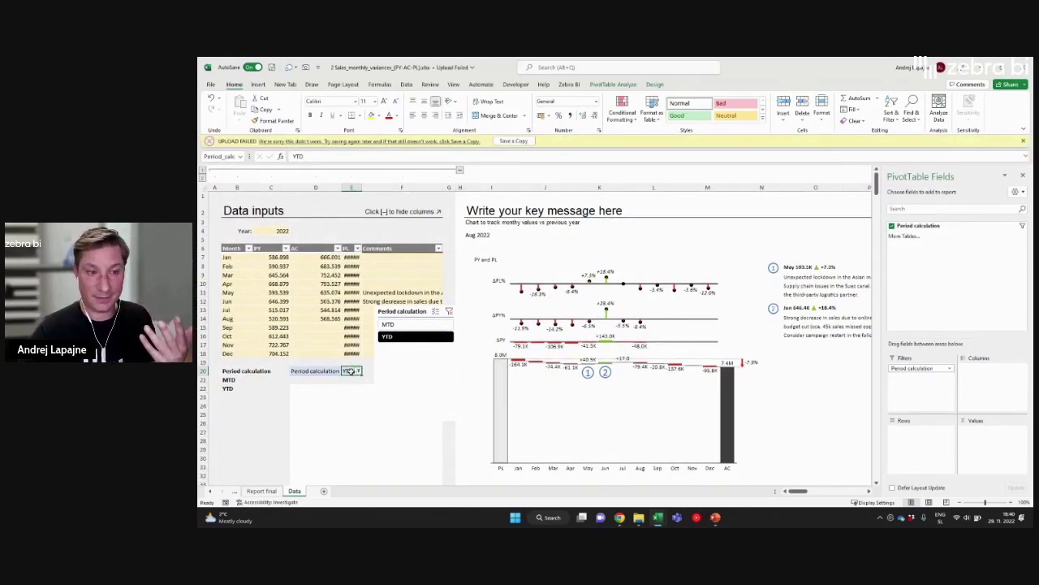
pyautogui.click(421, 310)
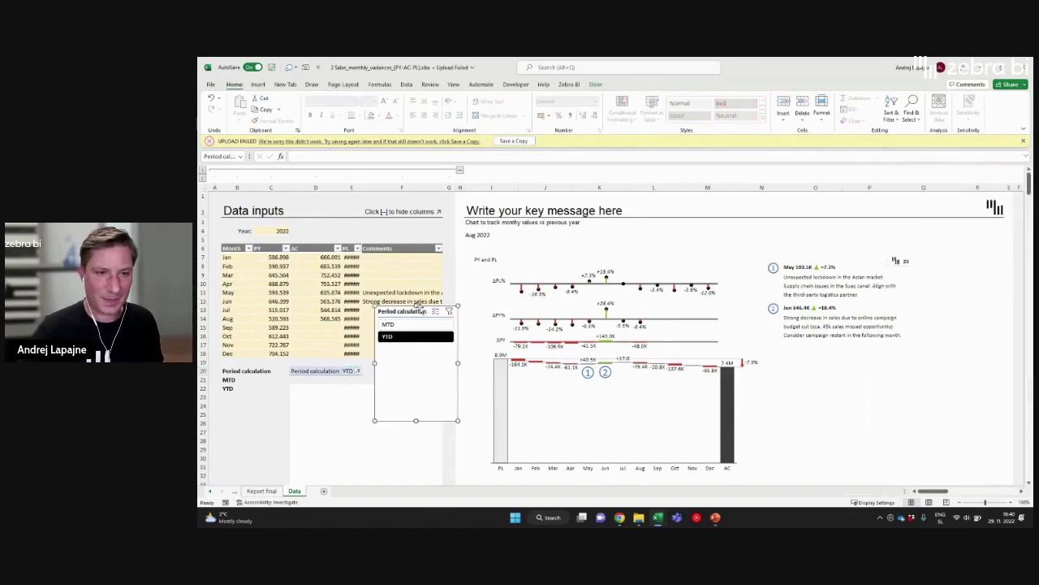
# Move the slicer above the chart, set 2 columns, and shrink it to one row
pyautogui.moveTo(421, 311); pyautogui.dragTo(684, 203)
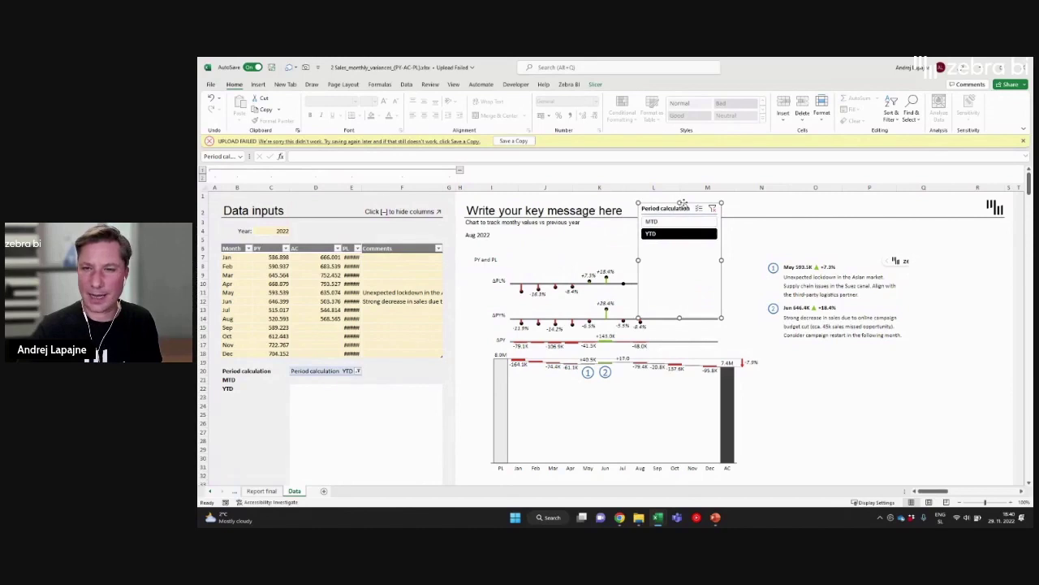
pyautogui.click(596, 84)
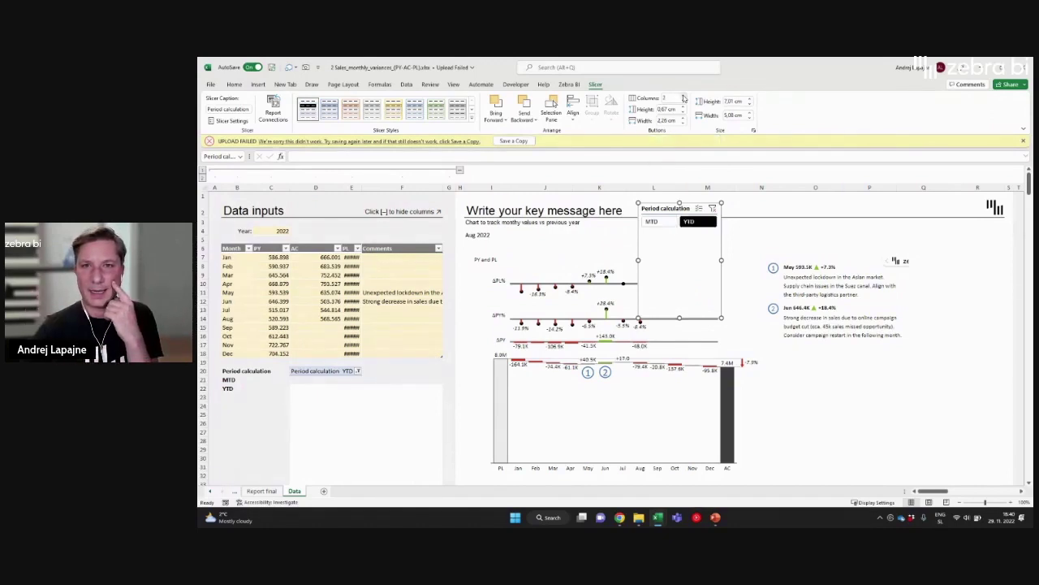
pyautogui.click(683, 100)
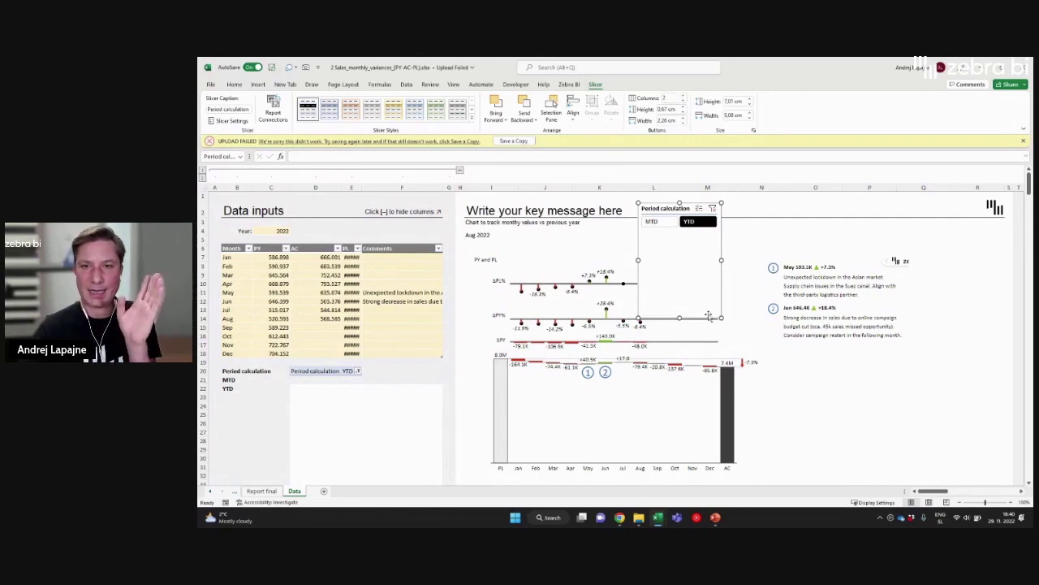
pyautogui.moveTo(721, 317); pyautogui.dragTo(725, 231)
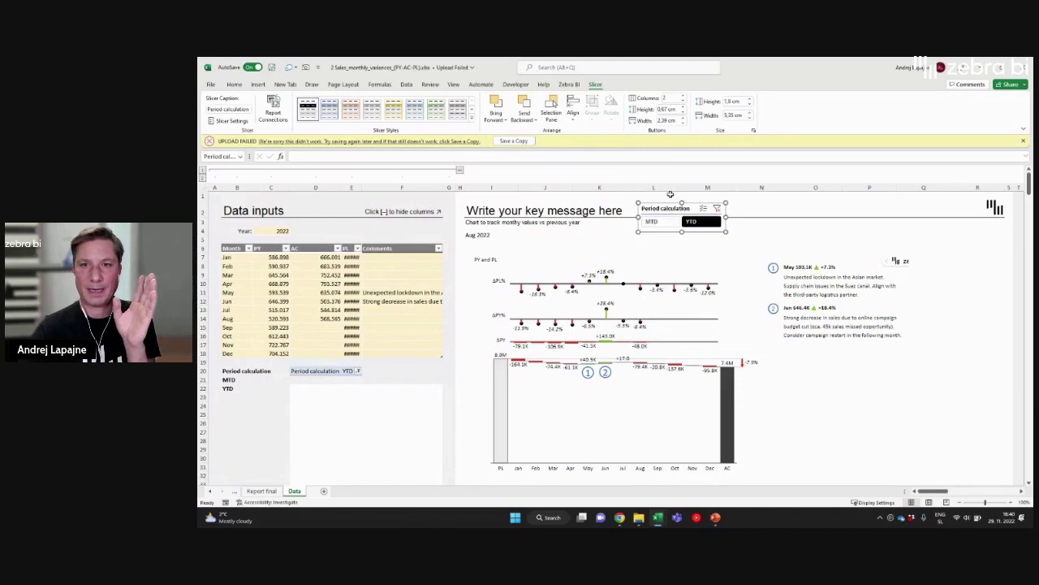
pyautogui.moveTo(671, 203); pyautogui.dragTo(681, 204)
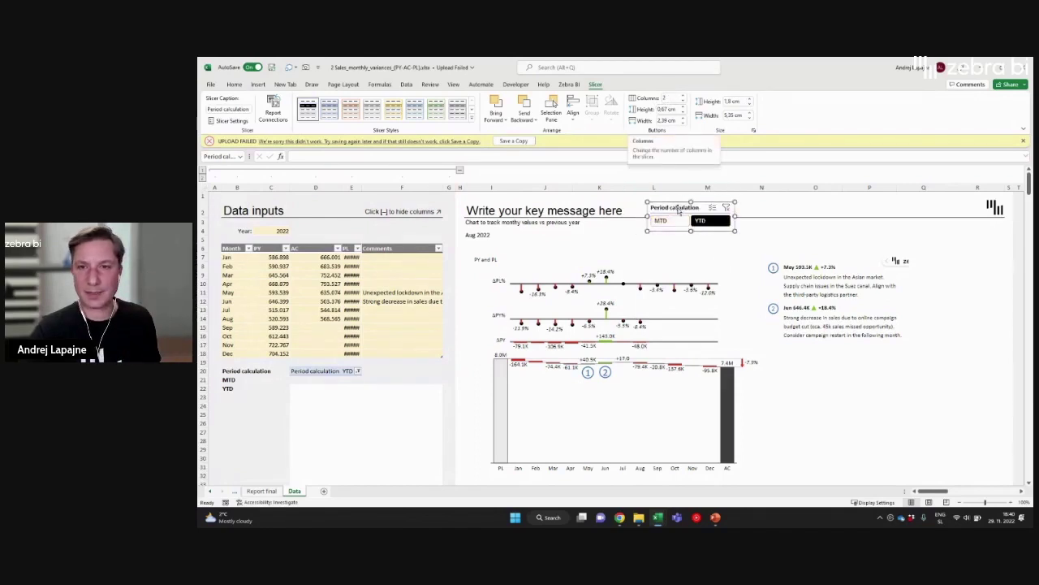
# Toggle the slicer between MTD and YTD, leaving MTD active in the pivot filter
pyautogui.click(662, 220)
pyautogui.click(701, 220)
pyautogui.click(686, 221)
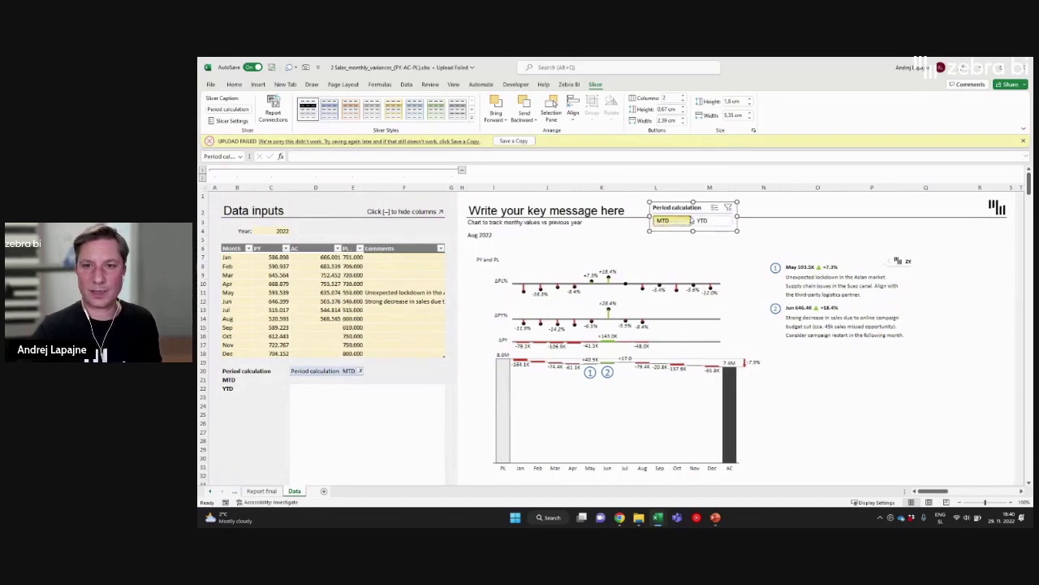
pyautogui.click(702, 220)
pyautogui.click(663, 220)
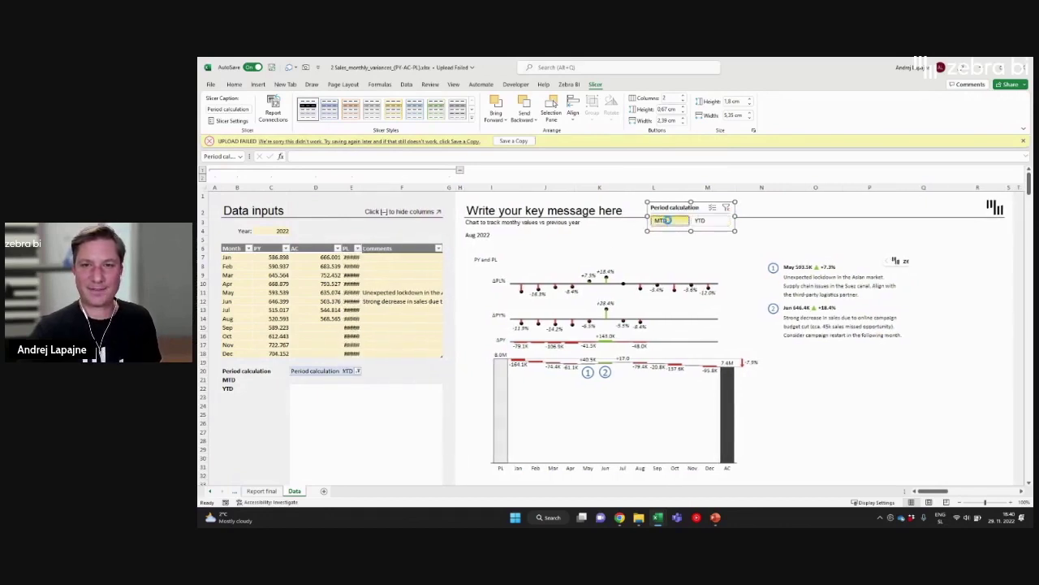
pyautogui.click(348, 370)
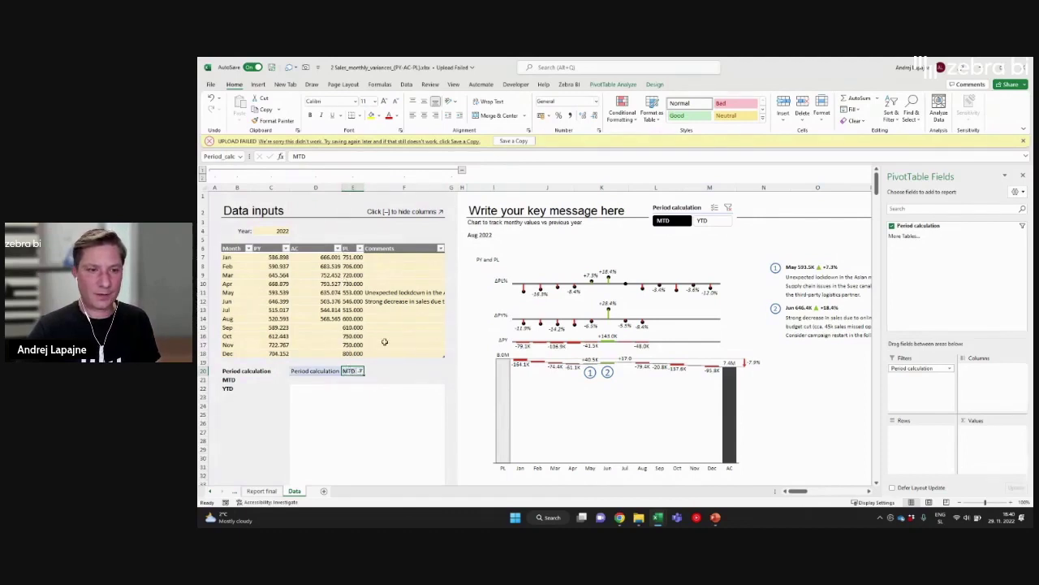
# Uncheck 'Autofit column widths on update' in PivotTable Options and verify period switching keeps widths
pyautogui.rightClick(349, 371)
pyautogui.click(383, 467)
pyautogui.moveTo(385, 303); pyautogui.dragTo(564, 195)
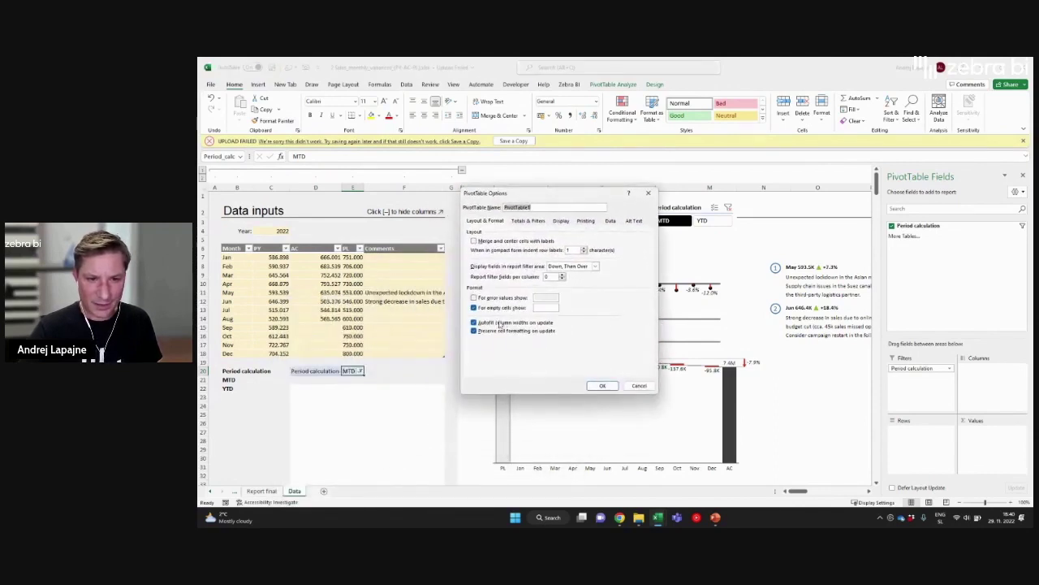
pyautogui.click(475, 323)
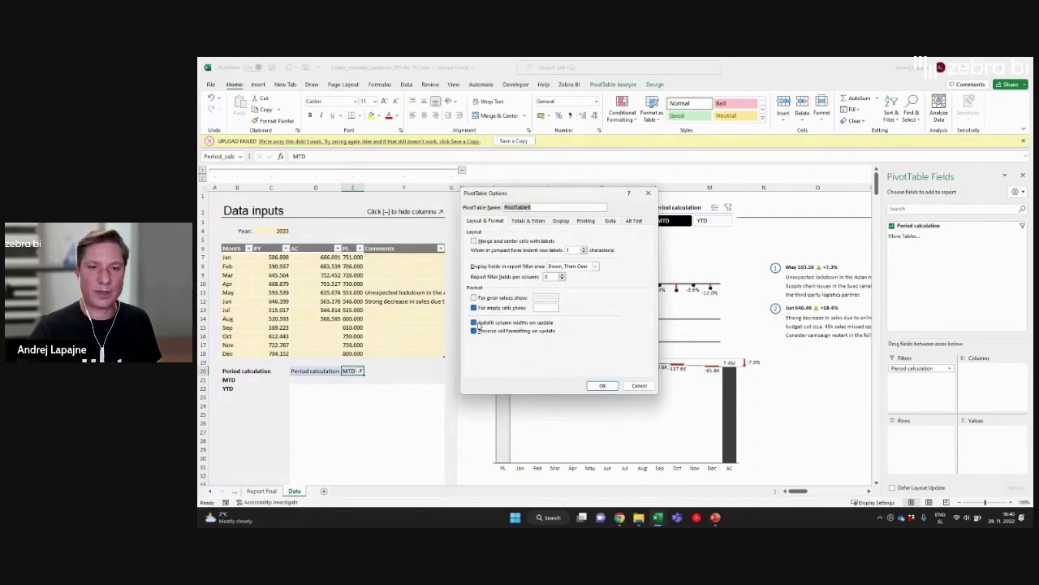
pyautogui.click(475, 323)
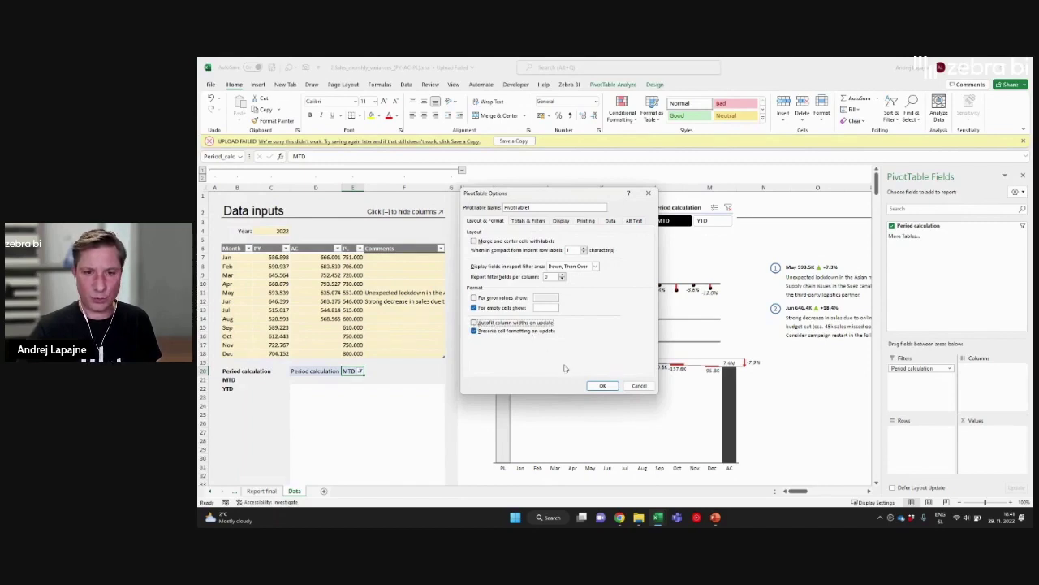
pyautogui.click(603, 387)
pyautogui.click(700, 222)
pyautogui.click(673, 221)
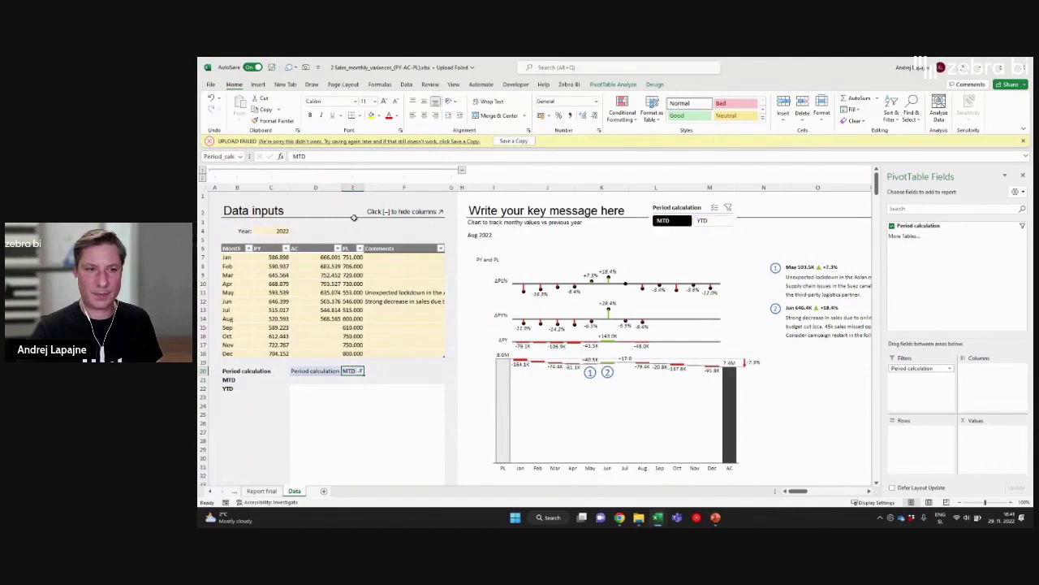
# Widen column E slightly and recheck the slicer switching between YTD and MTD
pyautogui.moveTo(364, 186); pyautogui.dragTo(374, 185)
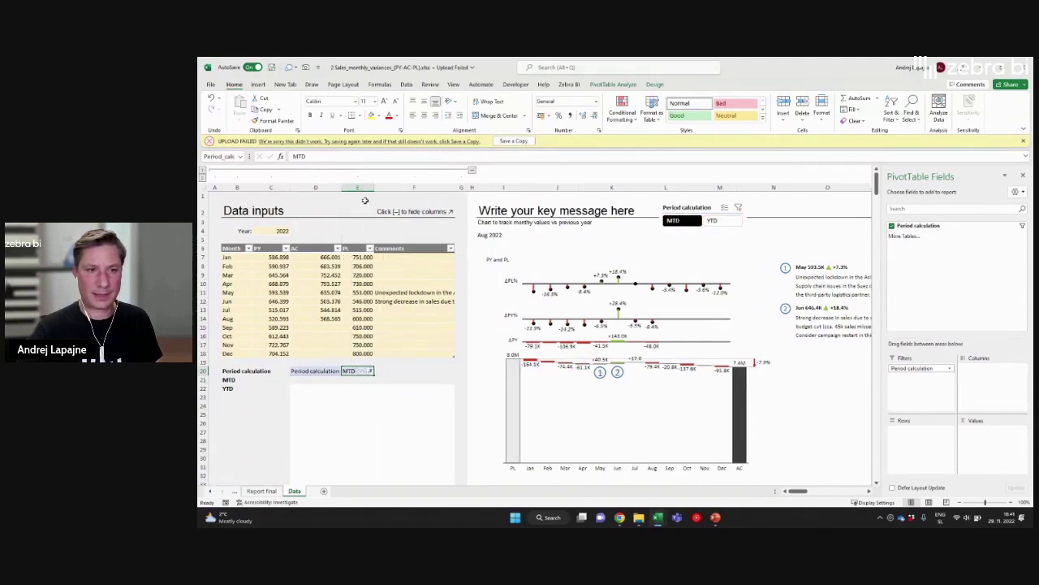
pyautogui.click(713, 221)
pyautogui.click(688, 222)
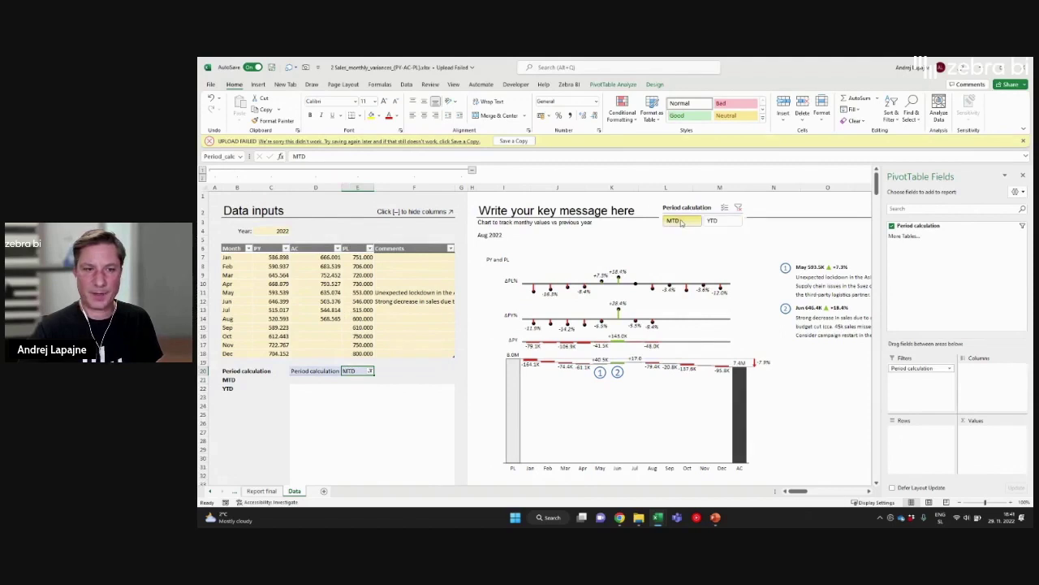
# Link B24 to the inputs table's Month header with =Table.Inputs2[[#Headers],[Month]]
pyautogui.click(238, 402)
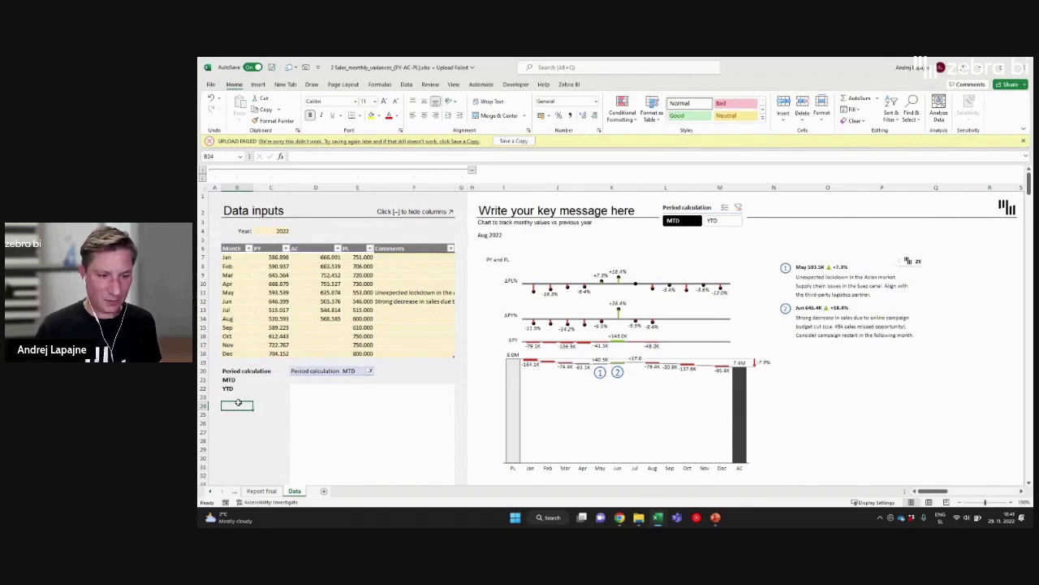
pyautogui.write('=')
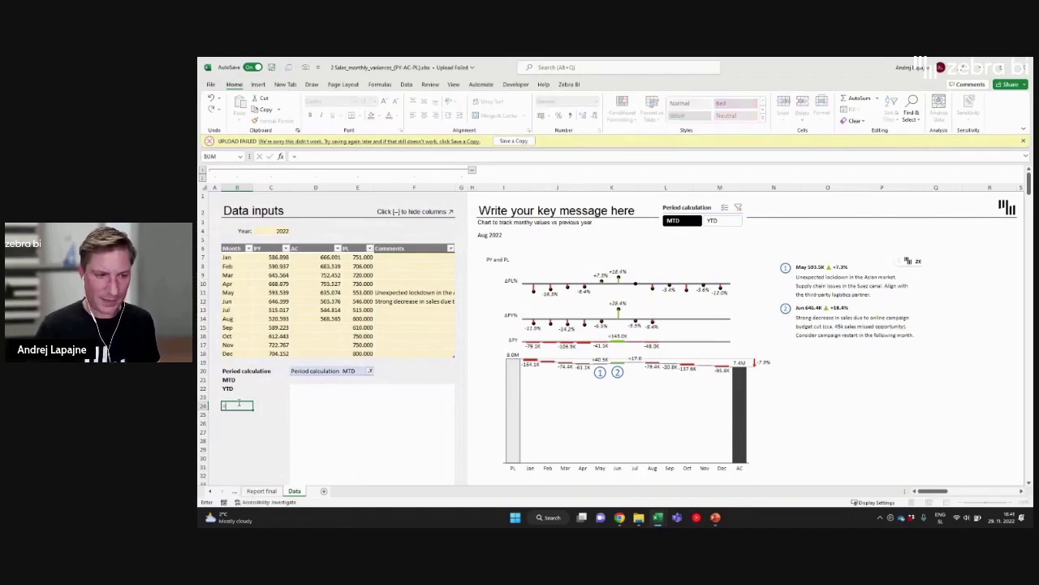
pyautogui.click(239, 248)
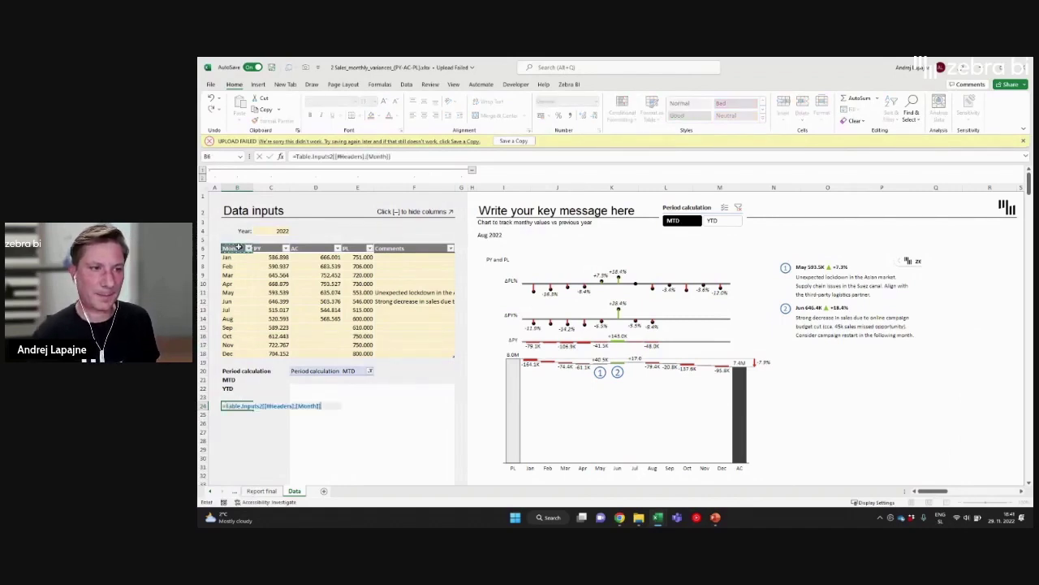
pyautogui.press('Return')
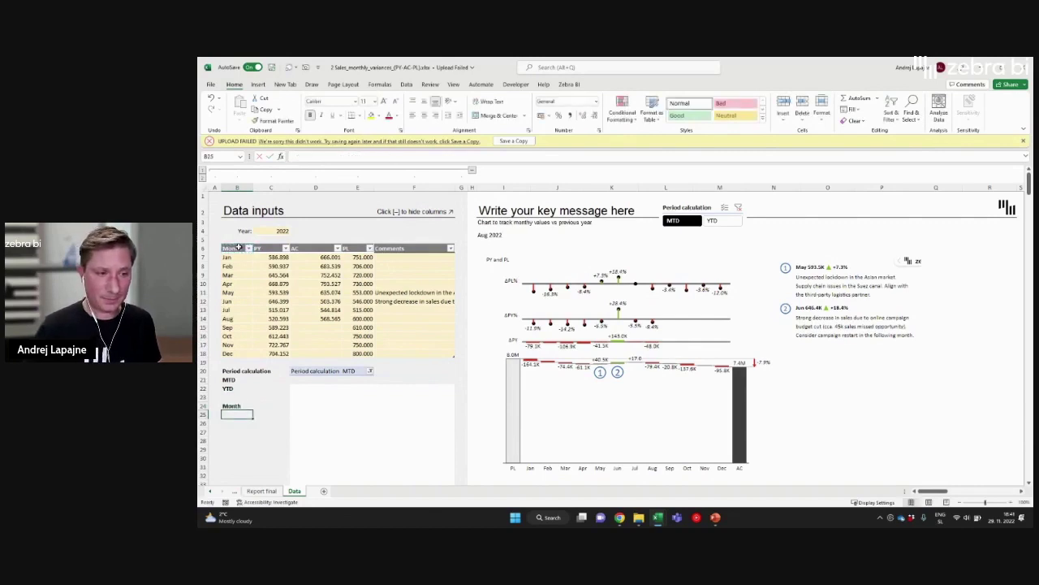
# Link B25 to Jan with =B7 and fill the month list down to Dec in B36
pyautogui.press('Down')
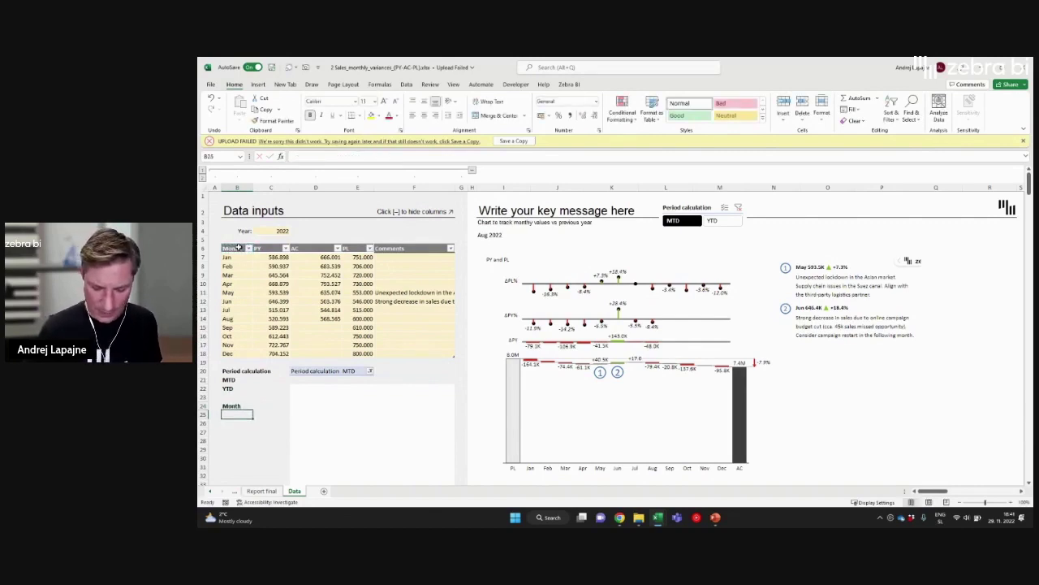
pyautogui.write('=')
pyautogui.click(235, 257)
pyautogui.press('Return')
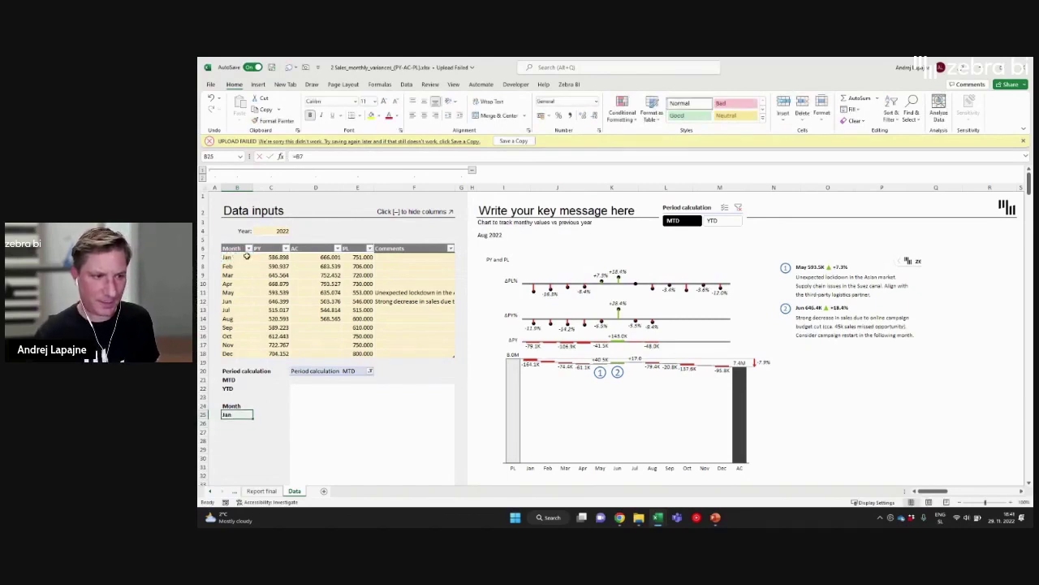
pyautogui.scroll(-3, 245, 279)
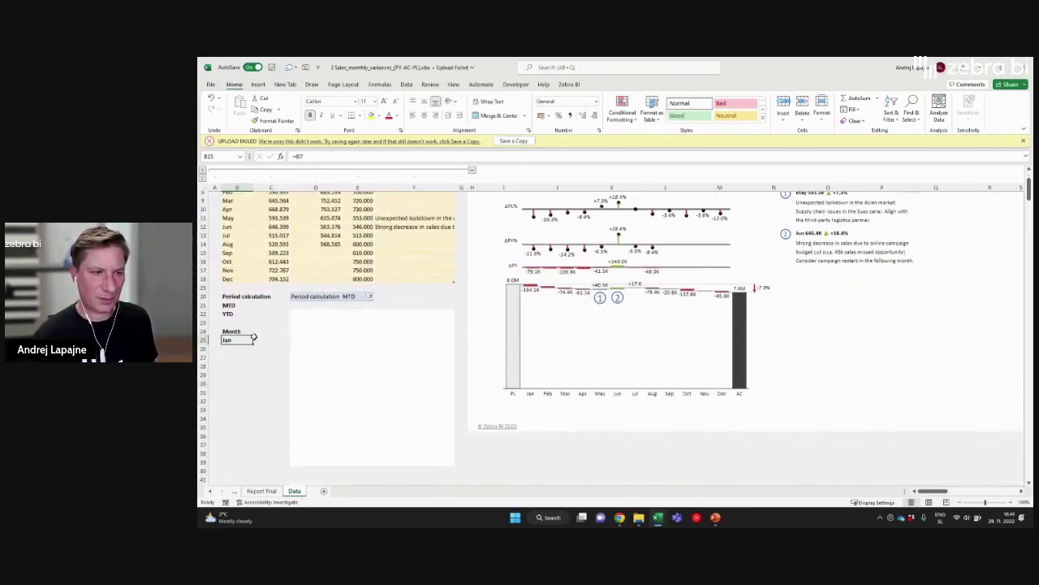
pyautogui.moveTo(254, 343); pyautogui.dragTo(244, 436)
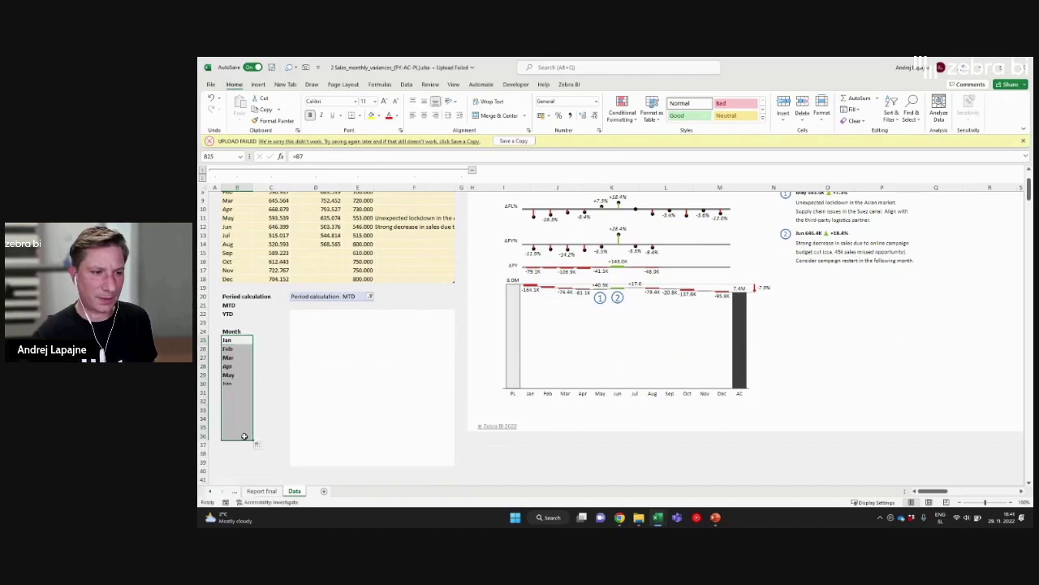
pyautogui.click(240, 405)
pyautogui.click(258, 331)
pyautogui.scroll(3, 256, 330)
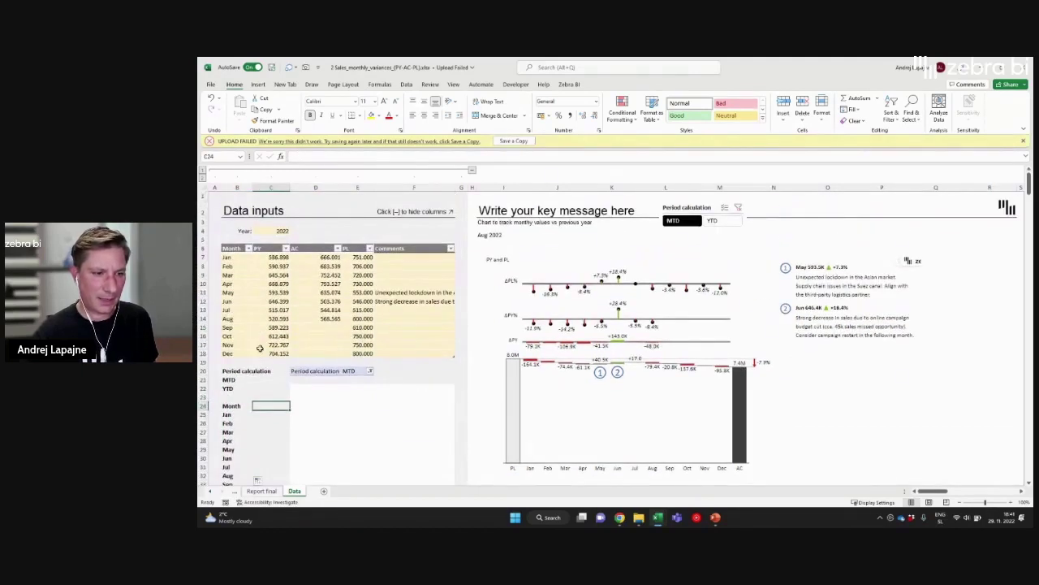
# Fill the B24 header formula right to F24, adding PY, AC, PL and Comments
pyautogui.click(239, 406)
pyautogui.moveTo(252, 411); pyautogui.dragTo(434, 413)
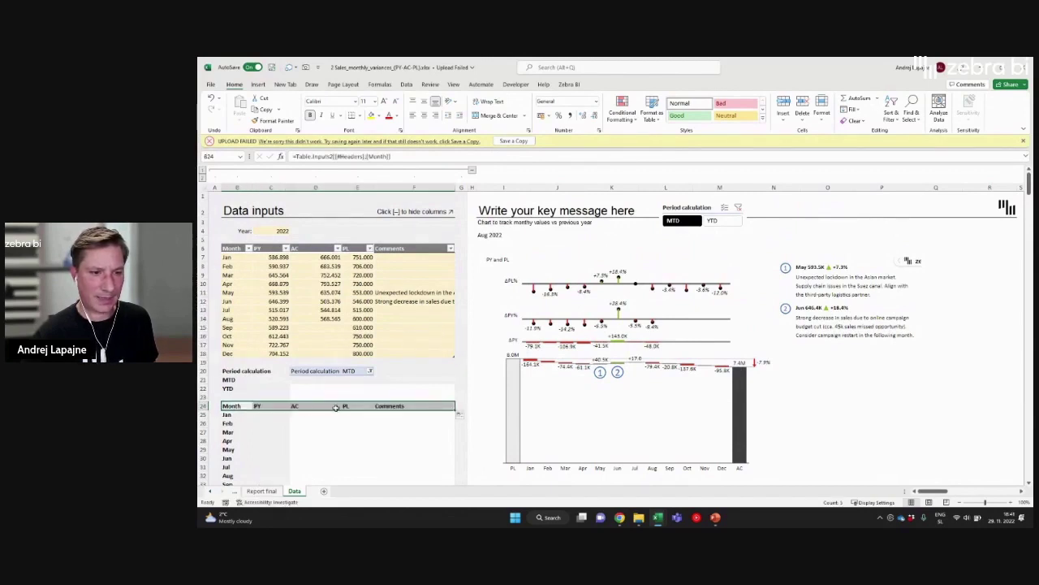
pyautogui.click(268, 421)
pyautogui.moveTo(233, 406); pyautogui.dragTo(424, 447)
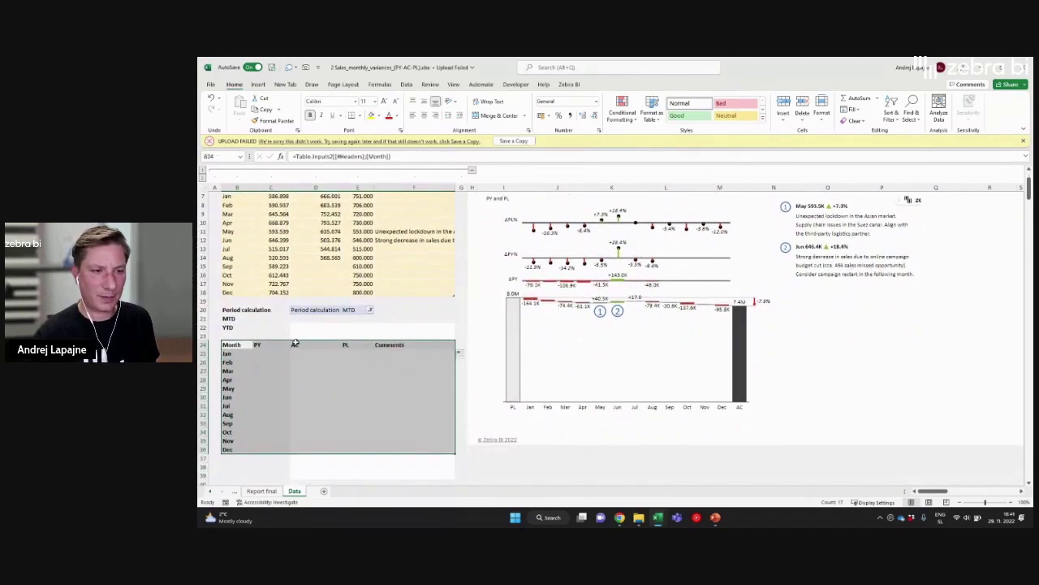
pyautogui.click(352, 310)
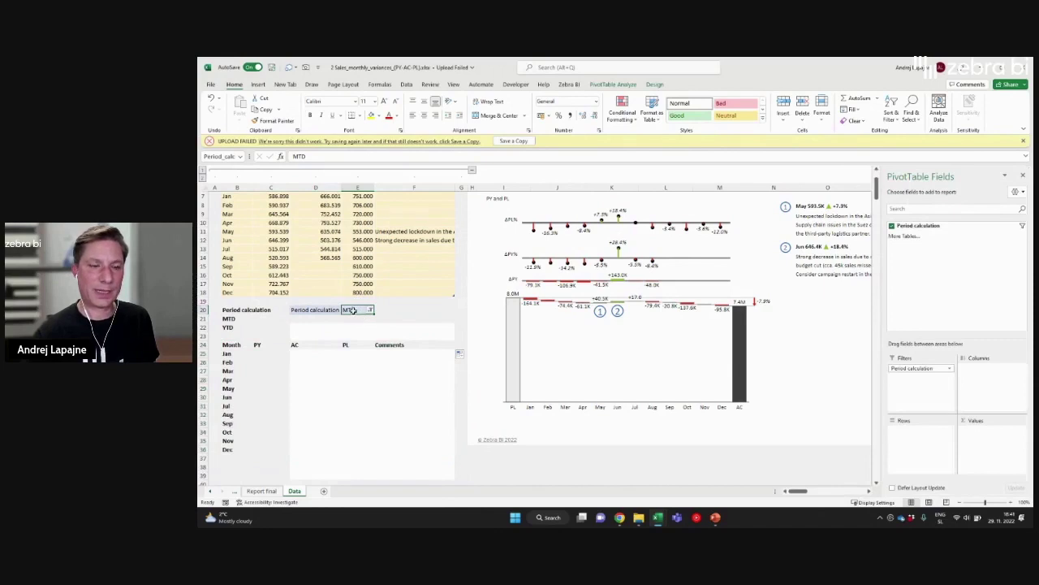
pyautogui.scroll(2, 352, 310)
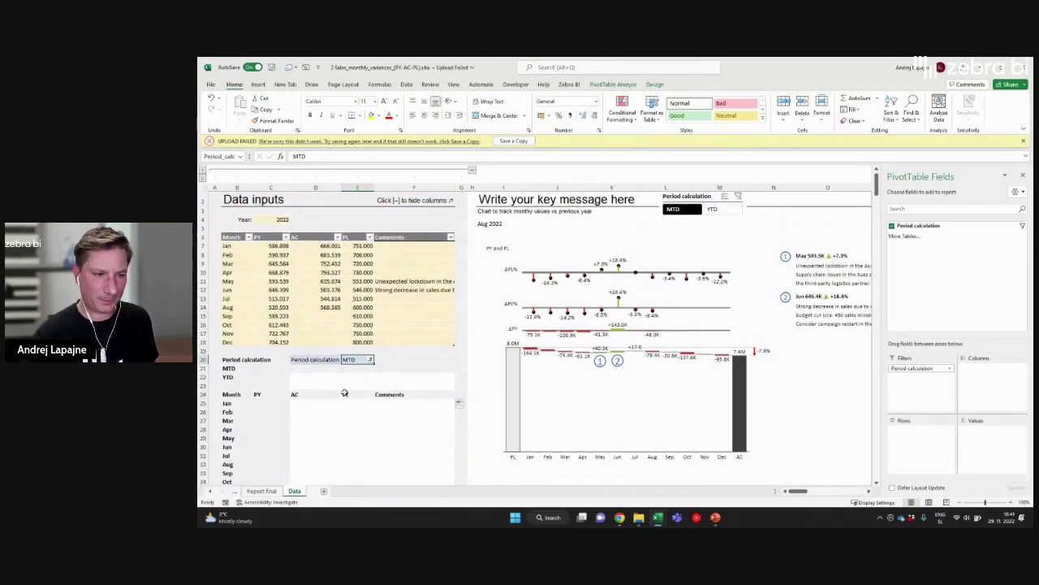
pyautogui.click(268, 404)
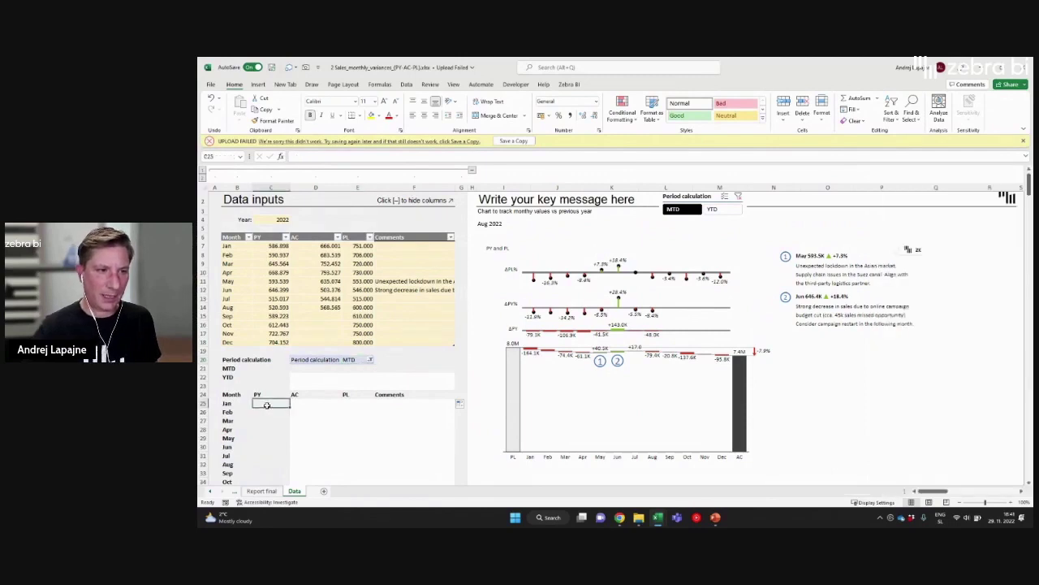
pyautogui.write('=')
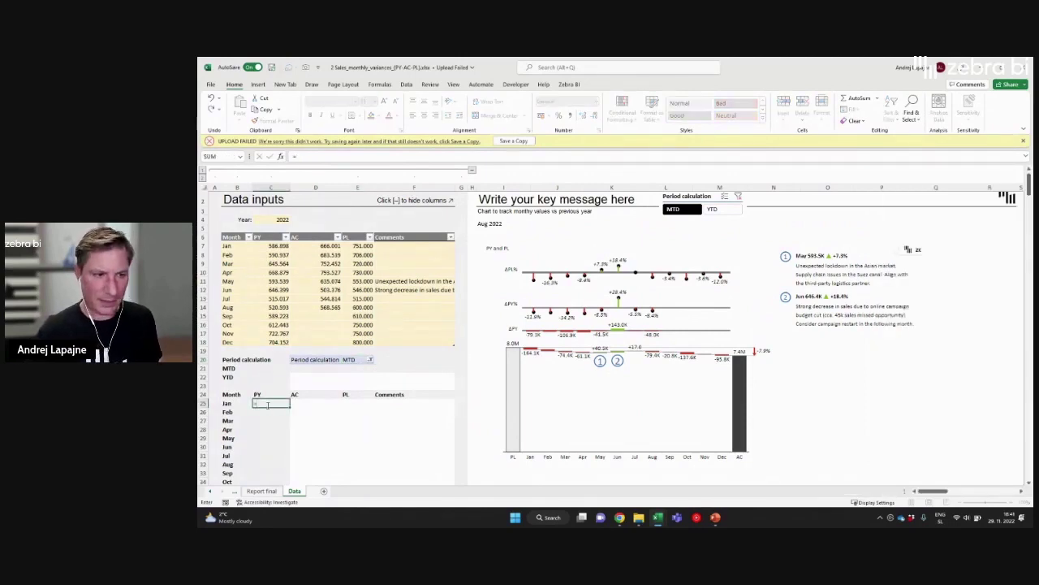
pyautogui.click(275, 246)
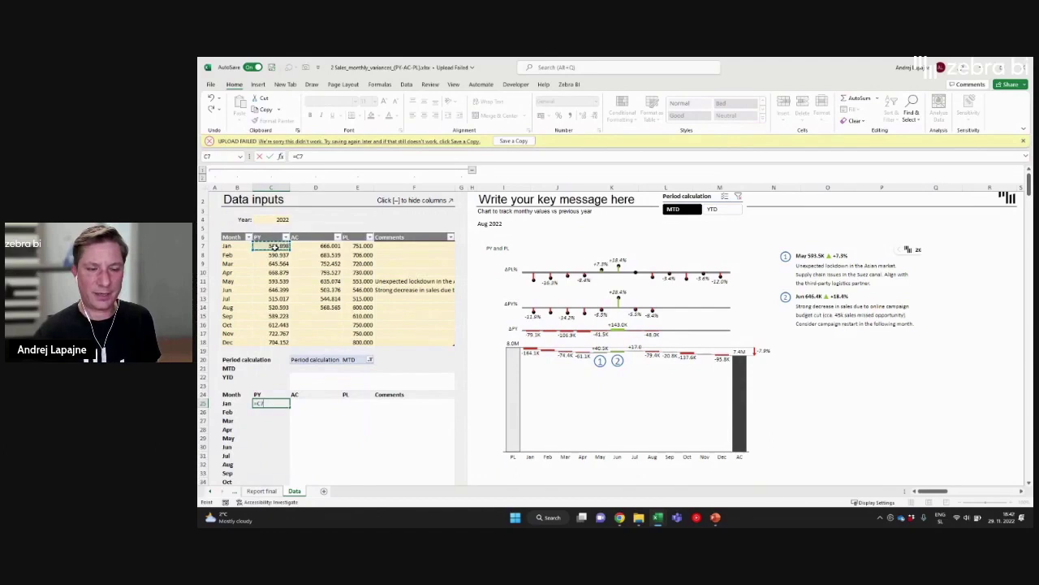
pyautogui.press('BackSpace')
pyautogui.press('BackSpace')
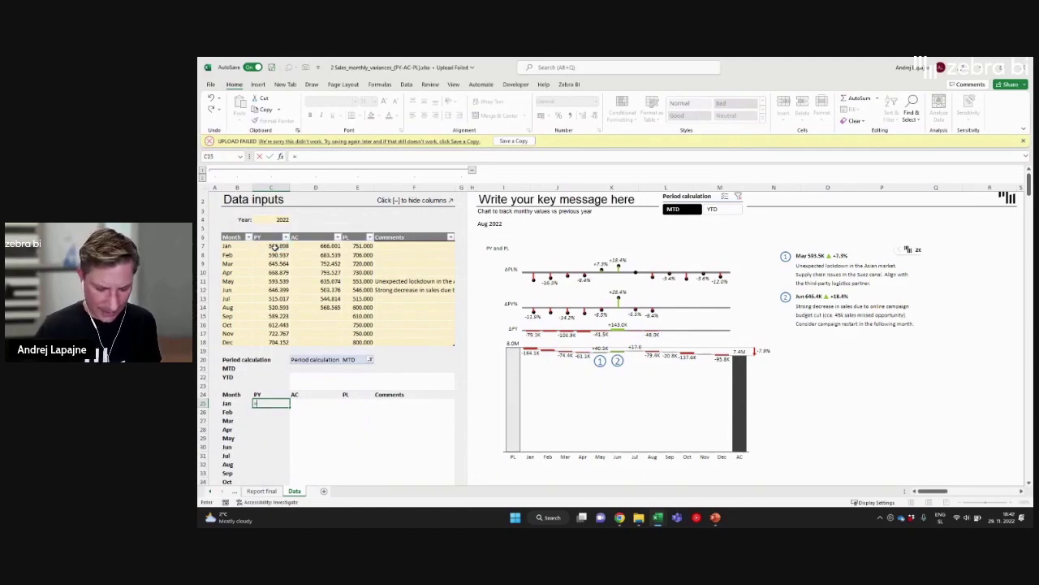
pyautogui.write('IF(')
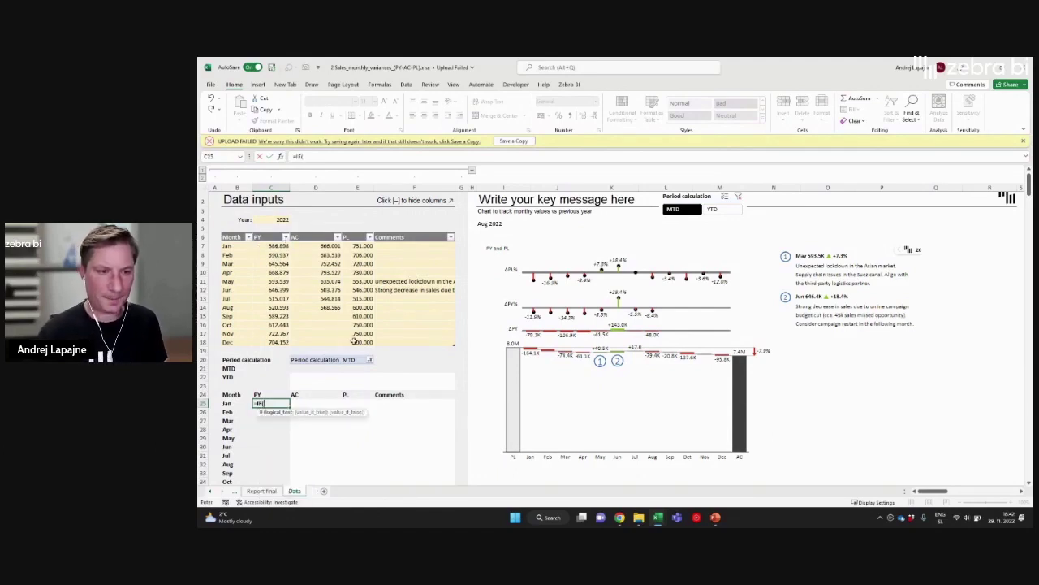
pyautogui.click(354, 359)
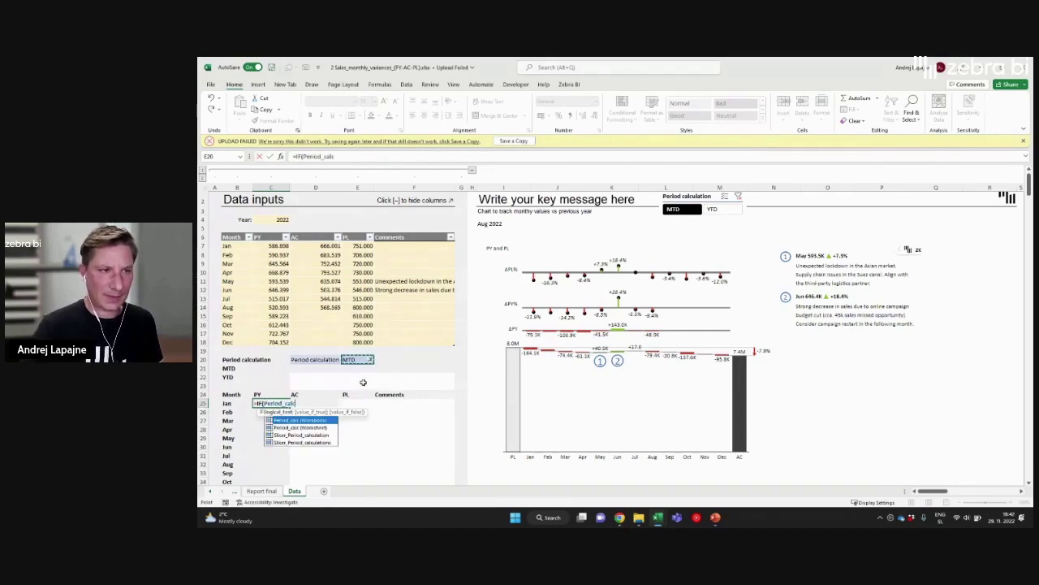
pyautogui.press('Escape')
pyautogui.press('Escape')
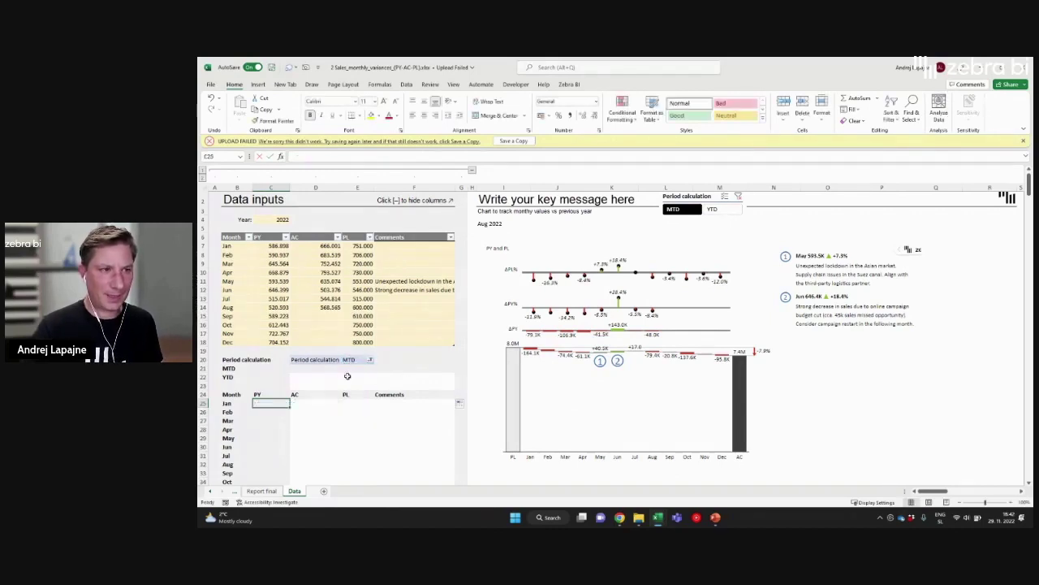
pyautogui.click(351, 358)
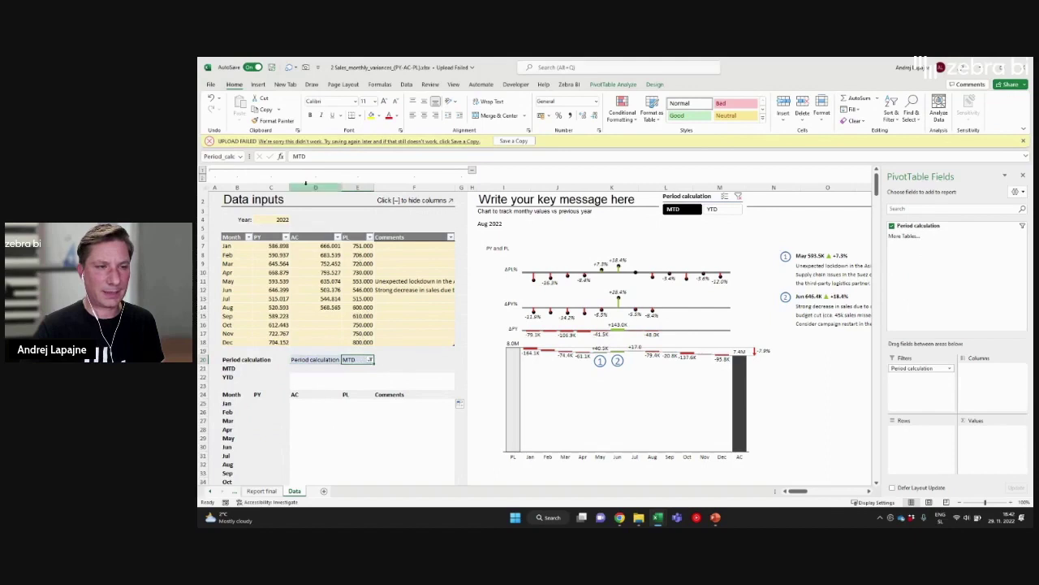
# Verify in the Name Box that E20 is named Period_calc, then return to C25
pyautogui.click(225, 156)
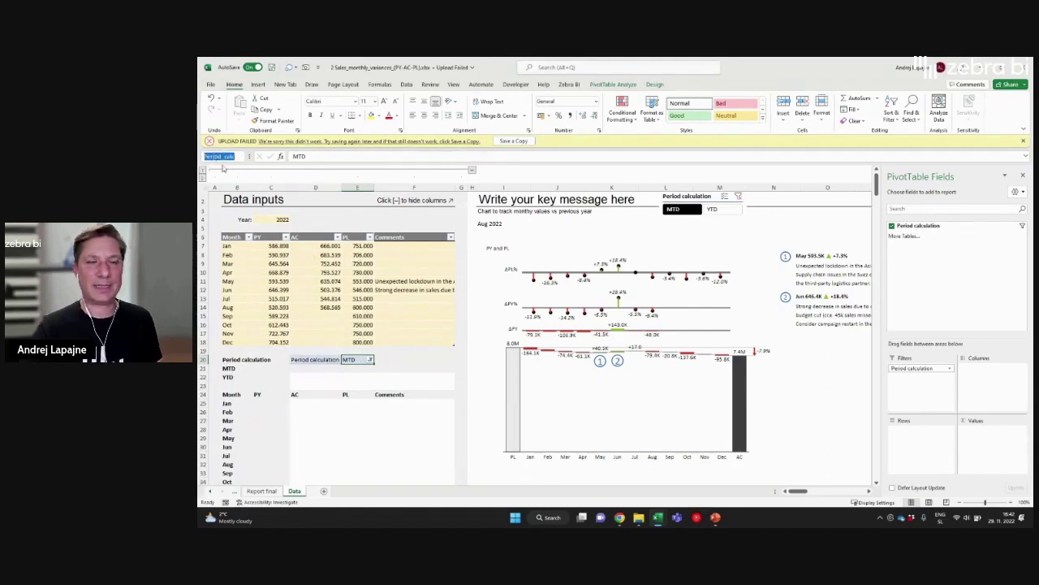
pyautogui.click(351, 360)
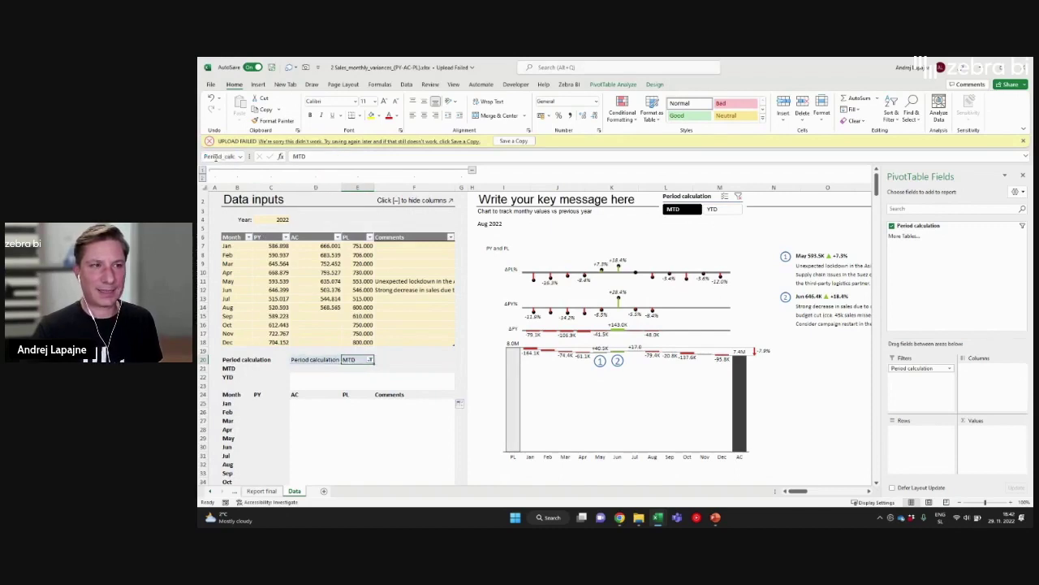
pyautogui.click(213, 156)
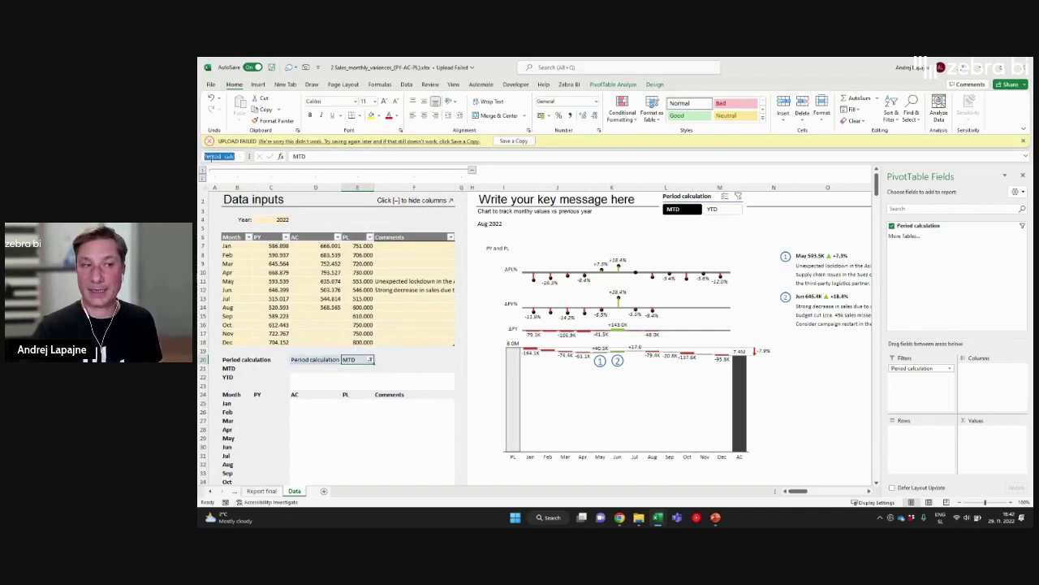
pyautogui.press('Escape')
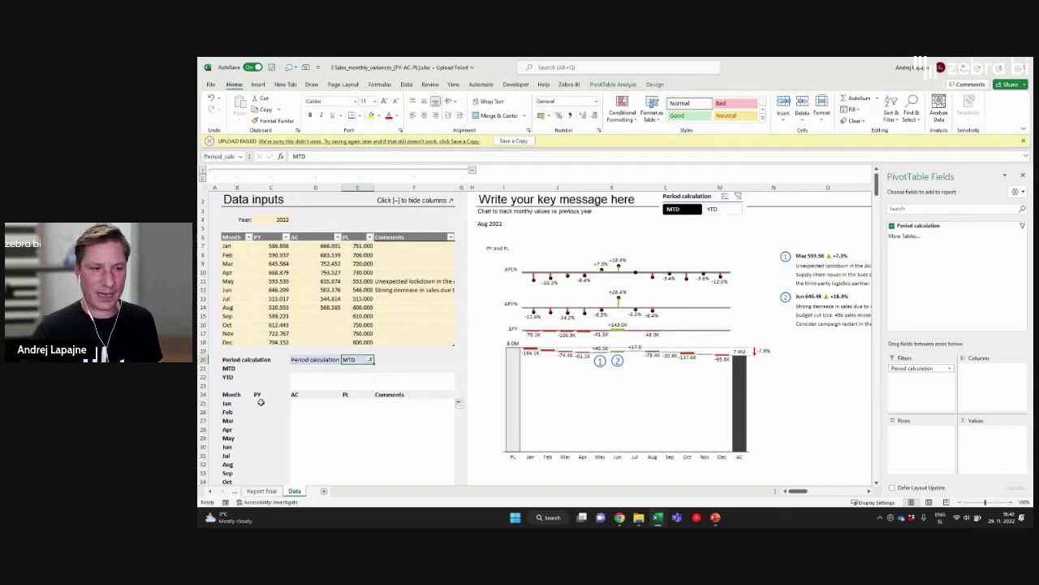
pyautogui.click(257, 402)
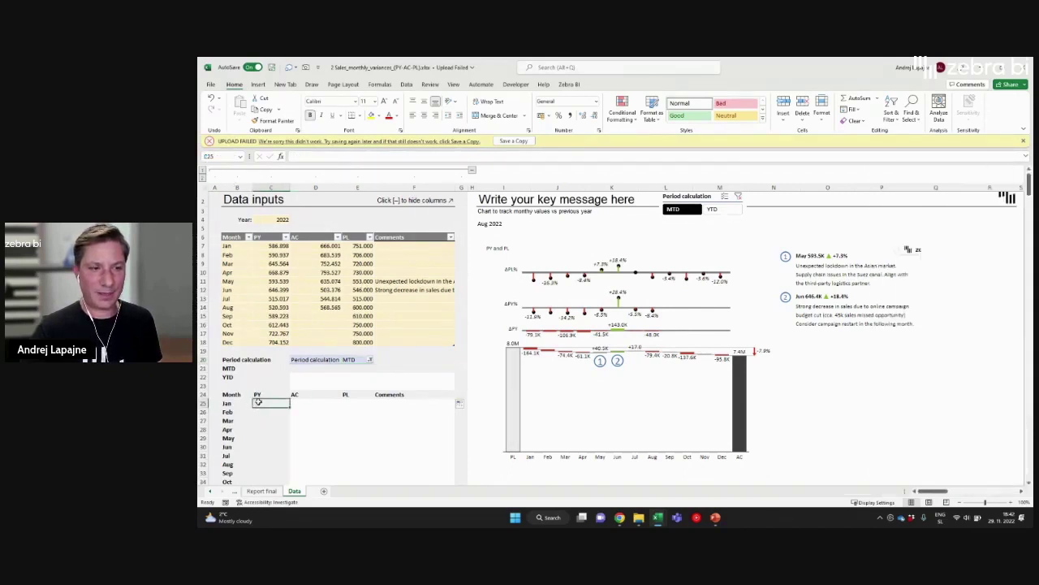
# Start C25's formula as =IF(Period_calc="MTD";C7; so January's PY shows C7 for MTD
pyautogui.write('=')
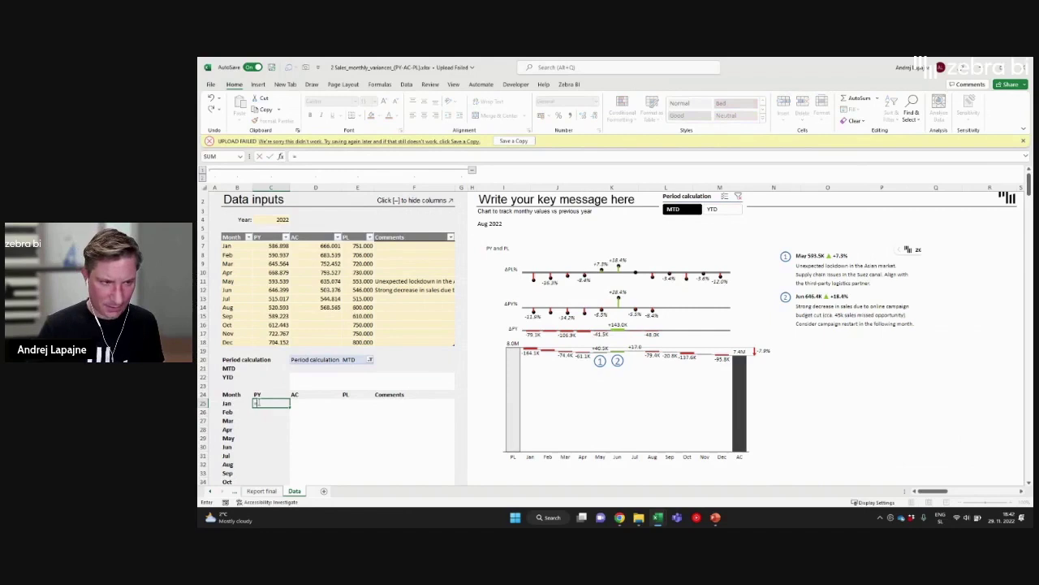
pyautogui.write('IF')
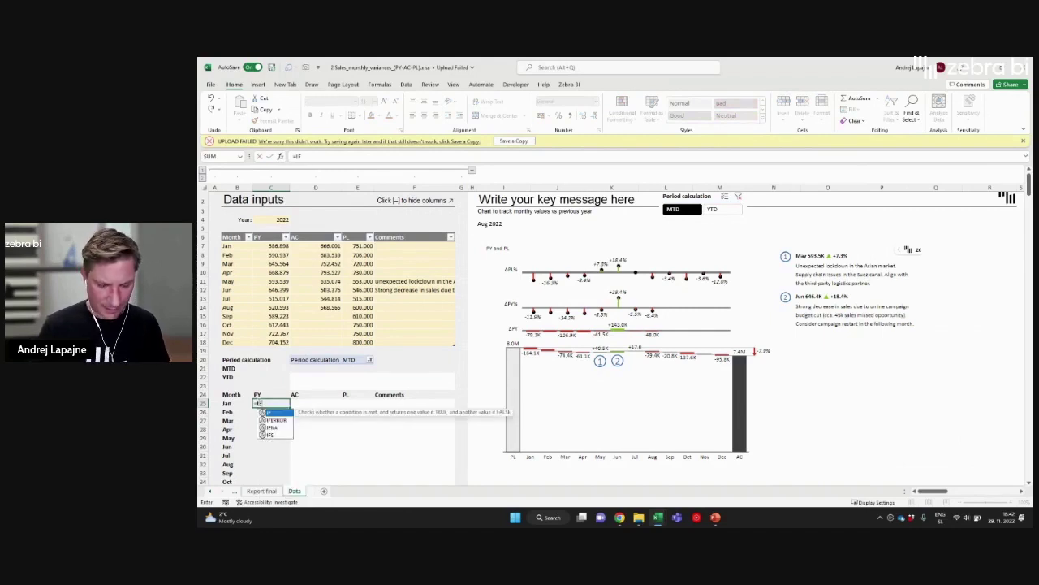
pyautogui.write('(')
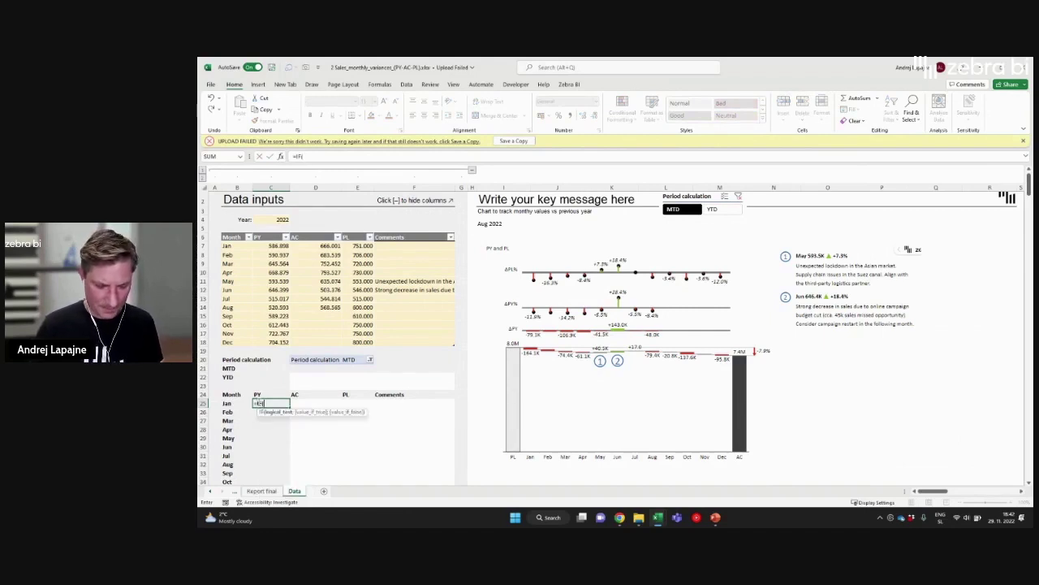
pyautogui.write('perio')
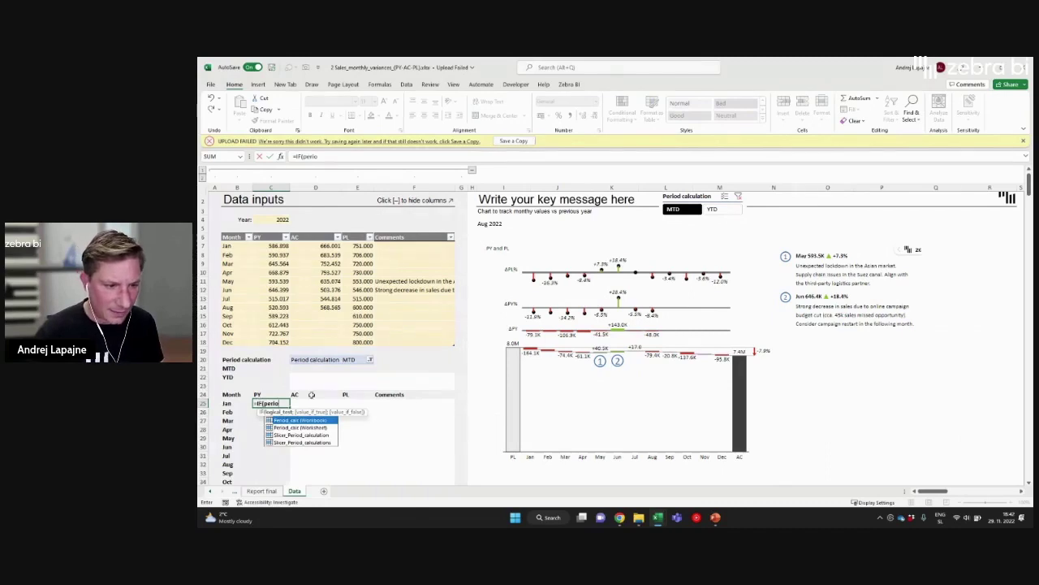
pyautogui.press('Escape')
pyautogui.press('BackSpace')
pyautogui.press('BackSpace')
pyautogui.press('BackSpace')
pyautogui.press('BackSpace')
pyautogui.press('BackSpace')
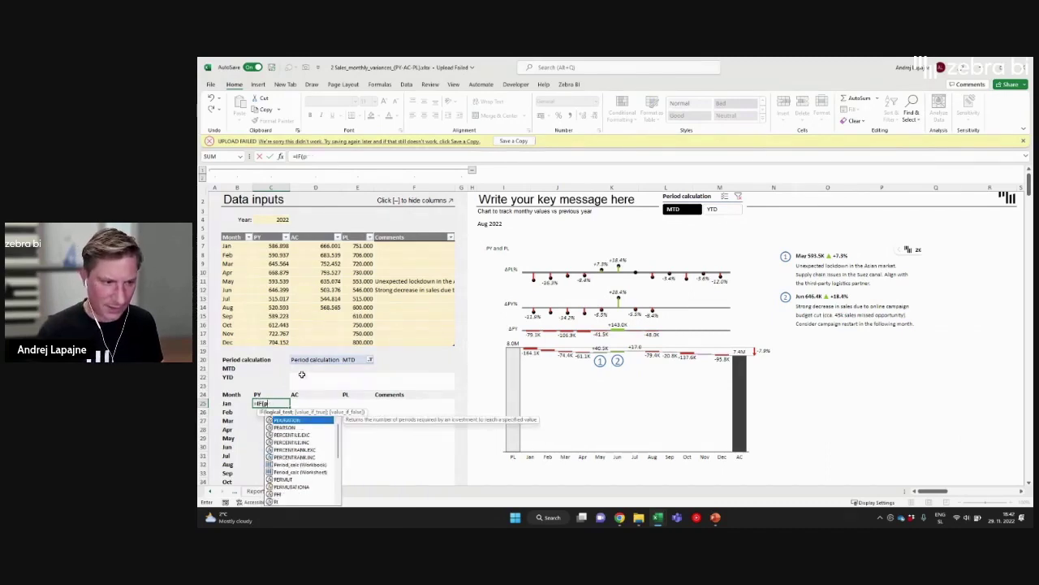
pyautogui.click(347, 358)
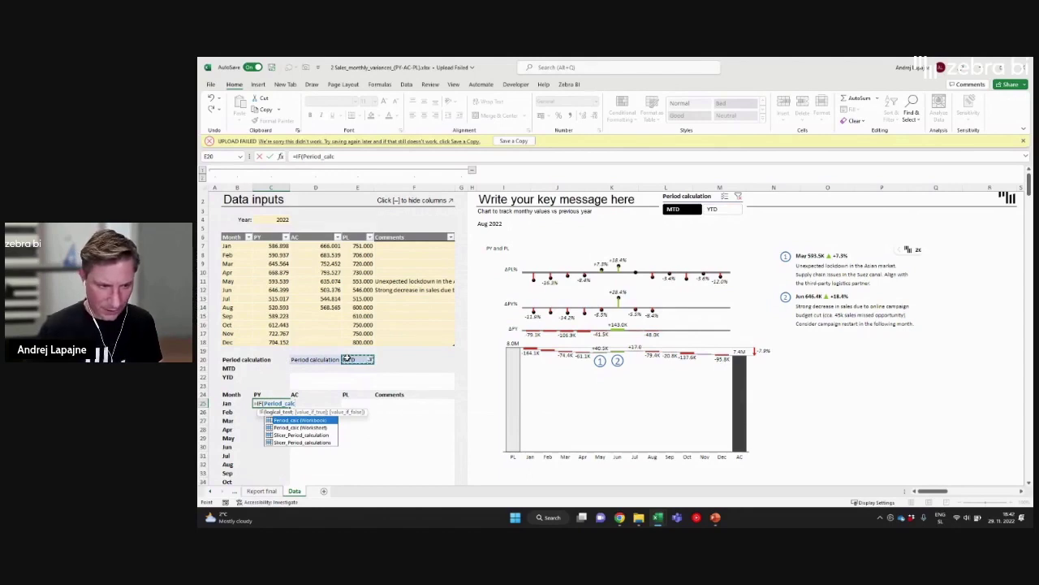
pyautogui.write('="MT')
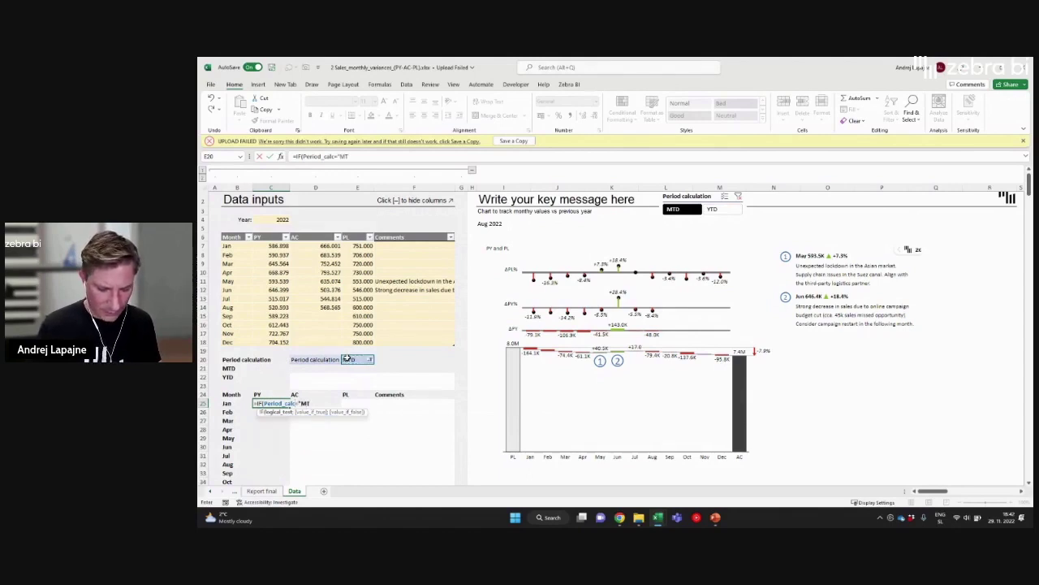
pyautogui.write('D";')
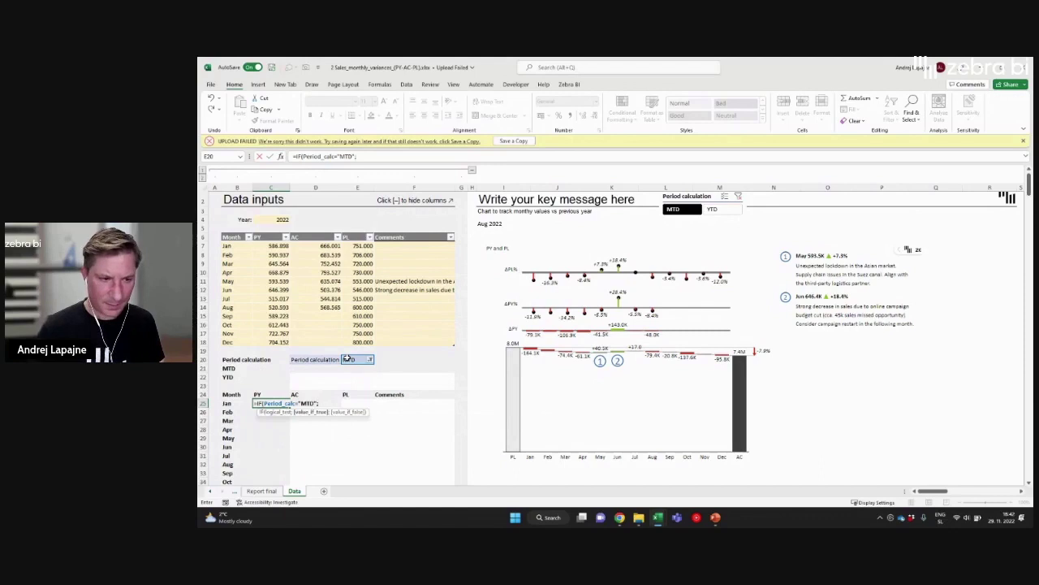
pyautogui.click(281, 246)
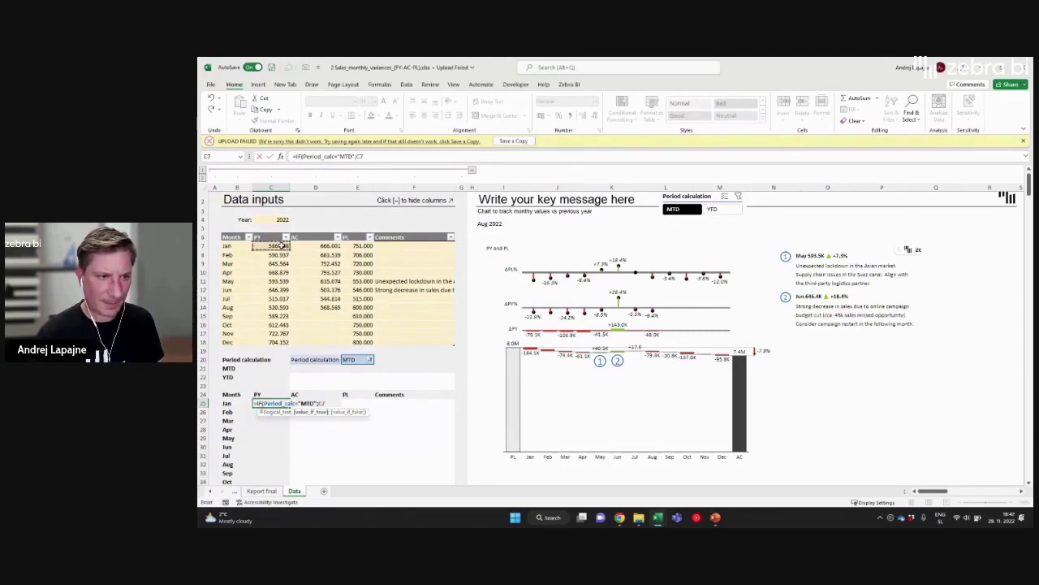
pyautogui.write(';')
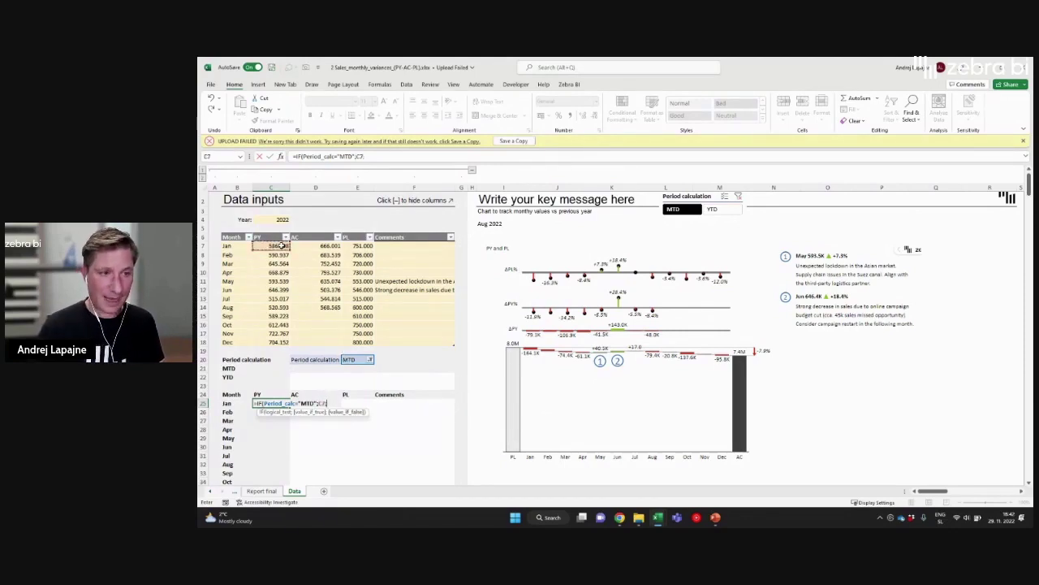